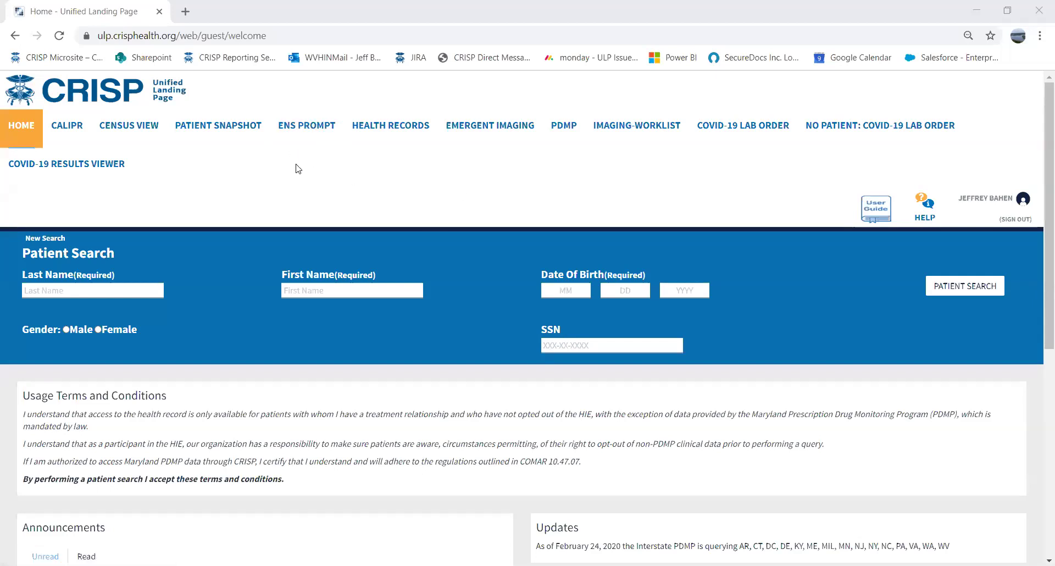
Open ENS Prompt and look through the full list of patient notifications.
left_click(298, 139)
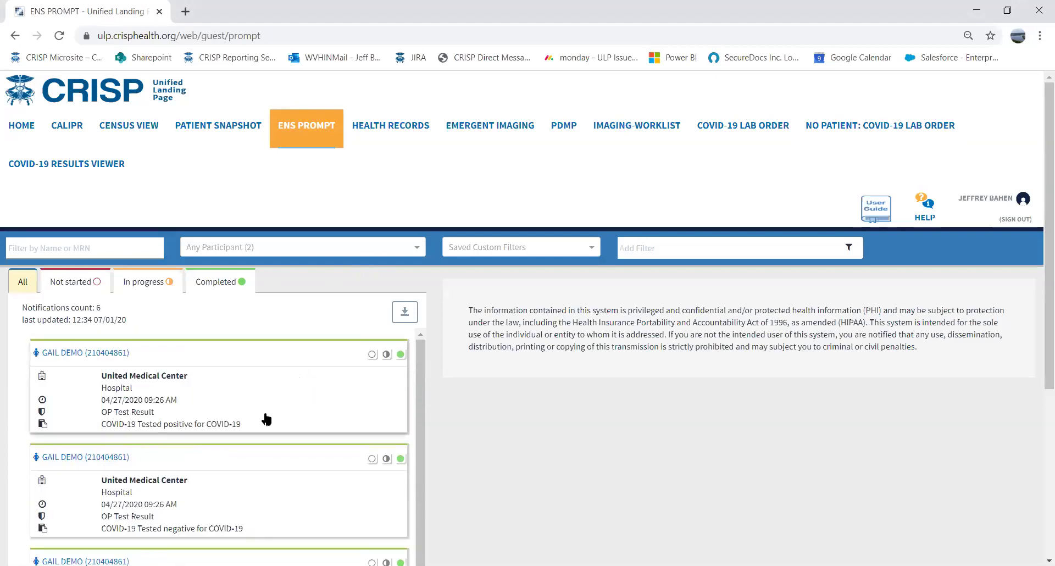
scroll(275, 440, "down", 1)
scroll(276, 444, "down", 1)
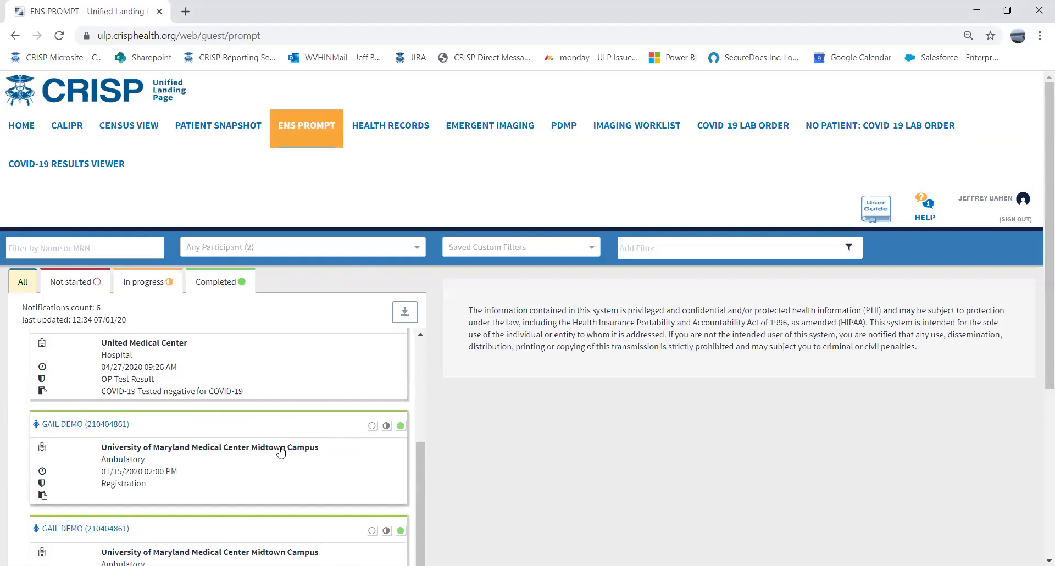
scroll(290, 461, "up", 1)
scroll(294, 467, "down", 1)
scroll(294, 467, "up", 2)
scroll(439, 423, "down", 1)
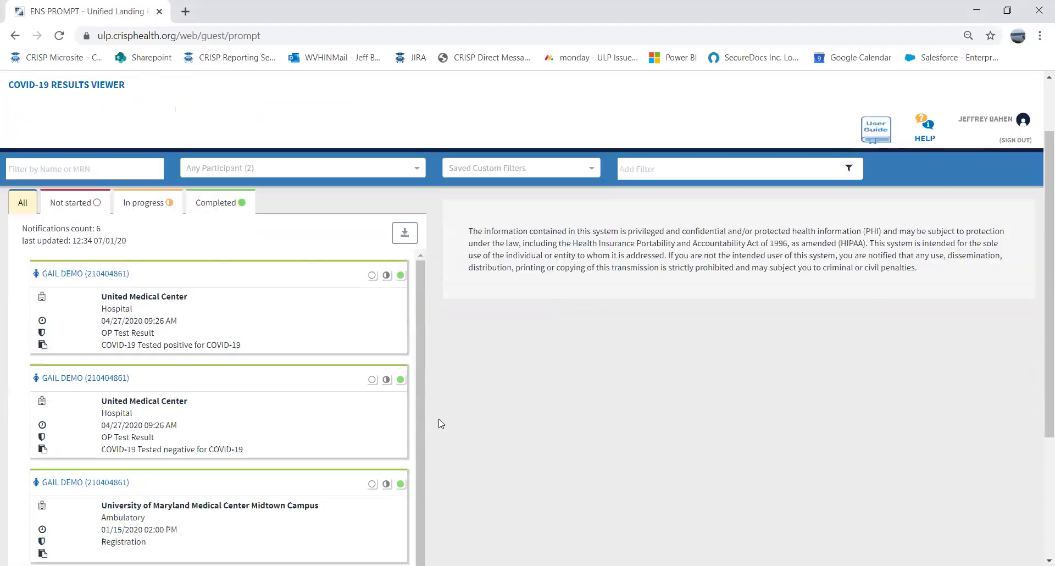
scroll(439, 423, "down", 1)
scroll(437, 423, "down", 2)
scroll(436, 423, "up", 3)
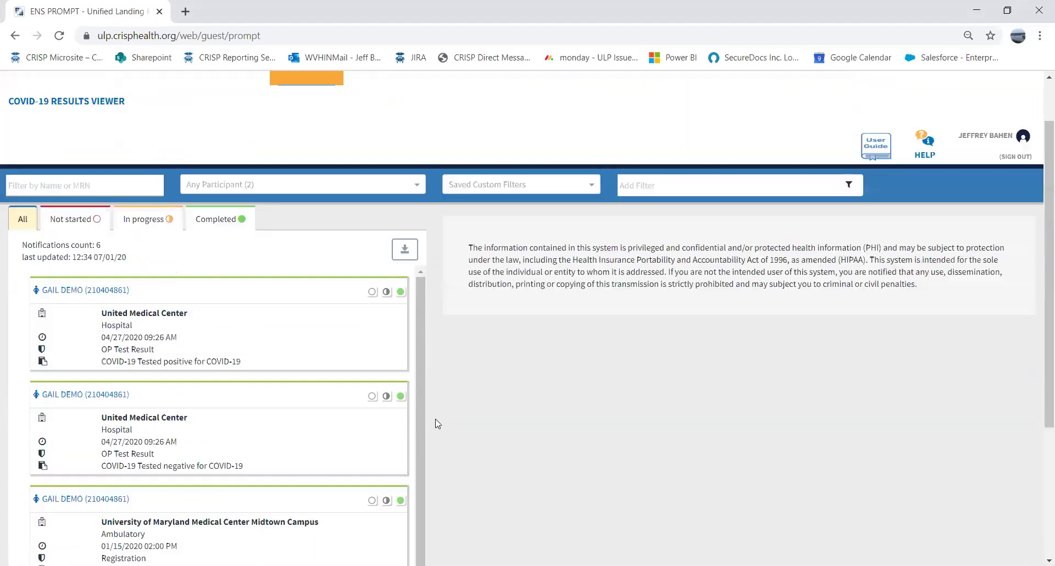
scroll(437, 423, "up", 1)
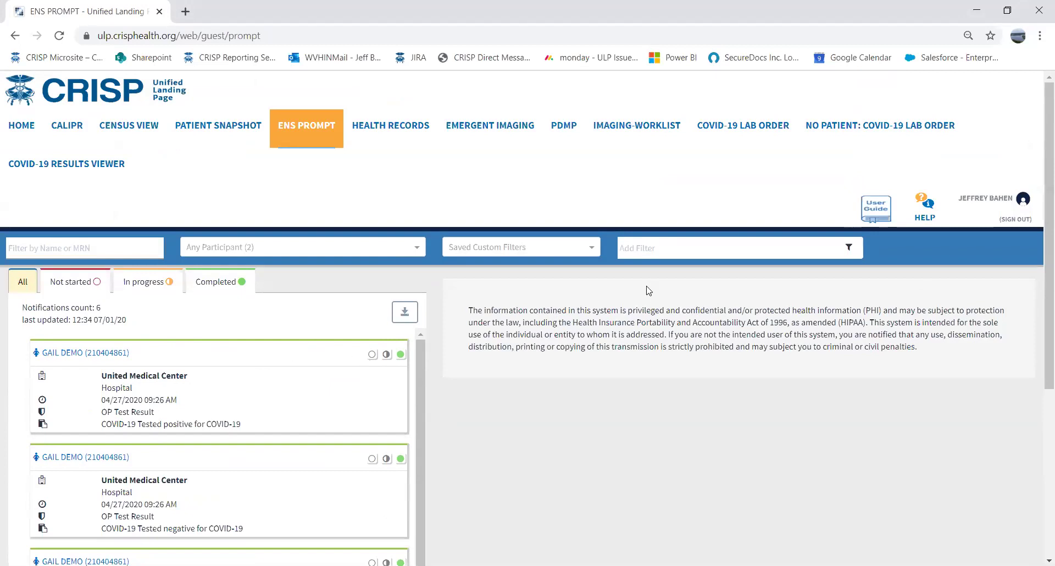
Filter the notifications to those whose Diagnosis Description contains "covid".
left_click(660, 249)
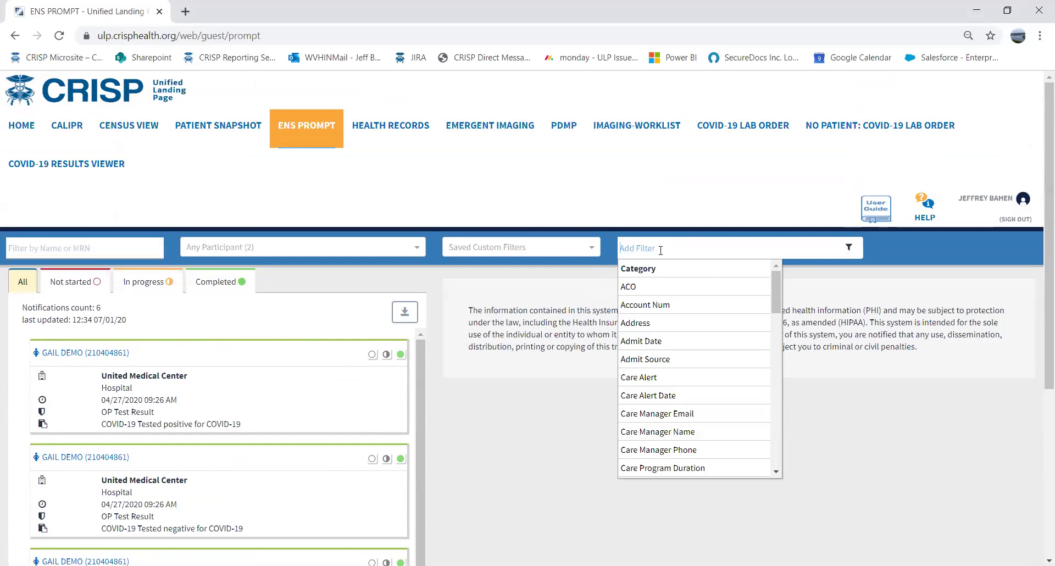
type("dia")
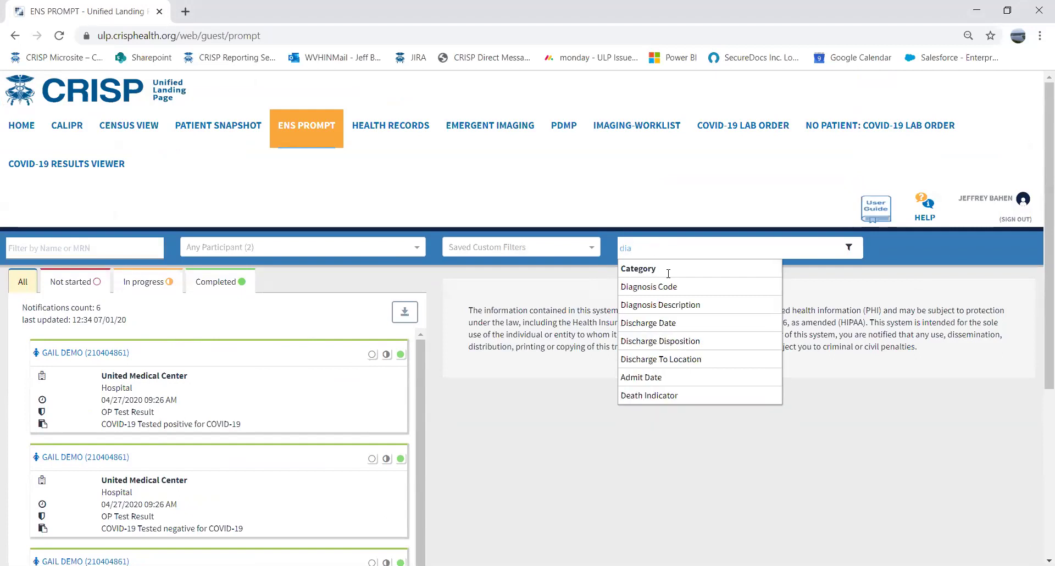
left_click(665, 304)
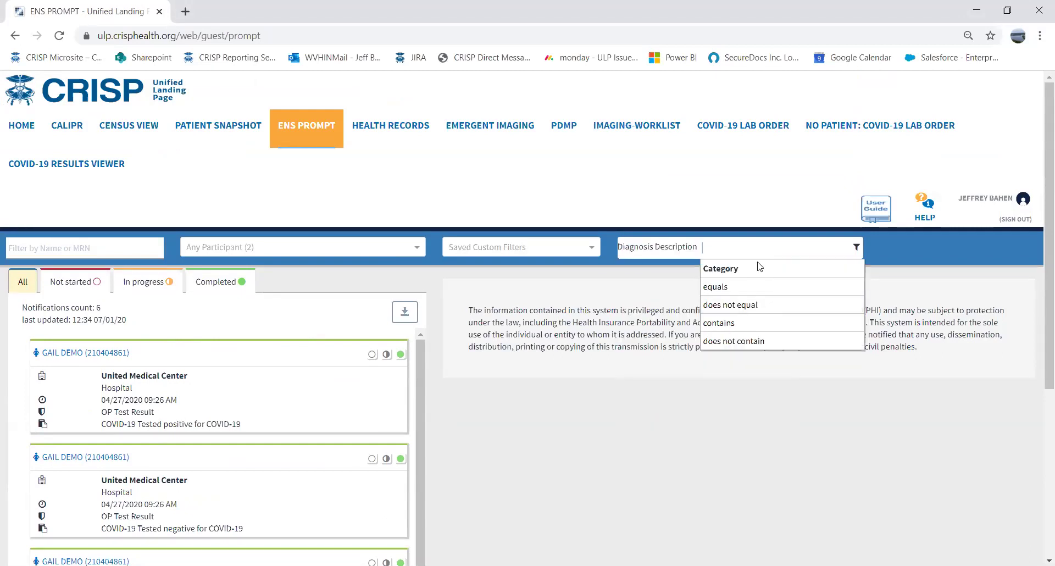
left_click(722, 323)
type("covid")
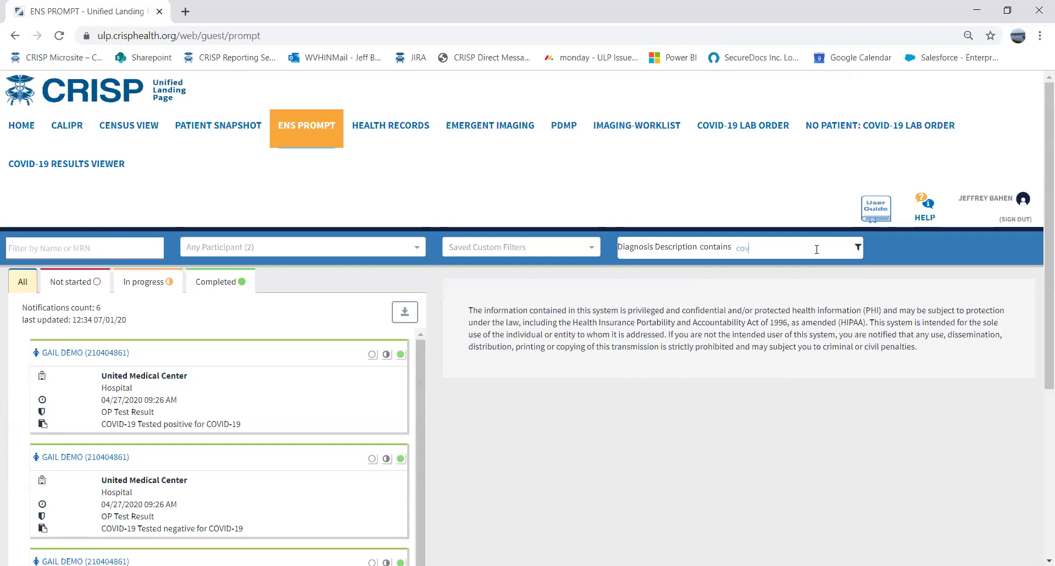
left_click(858, 248)
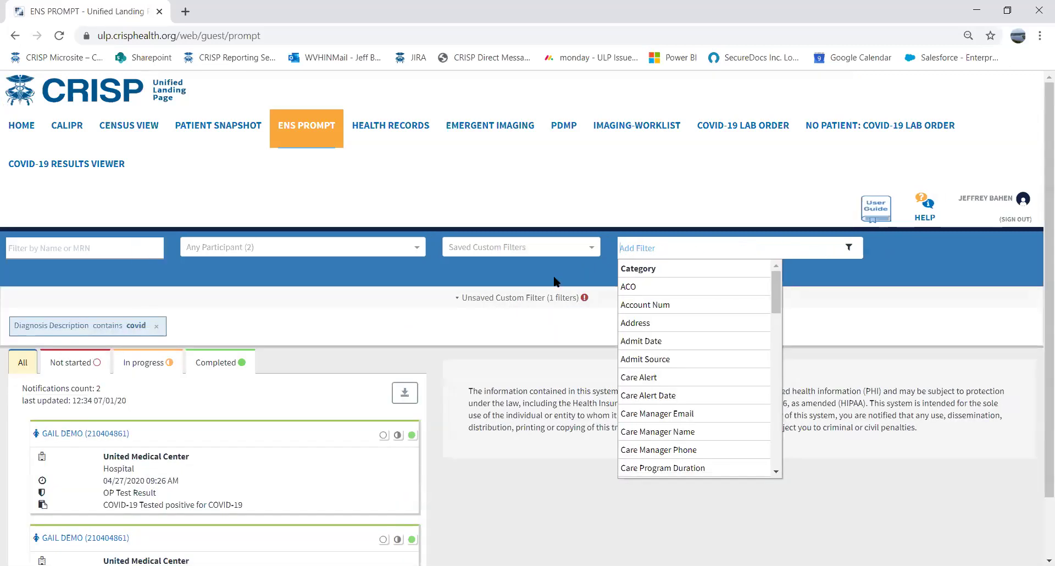
left_click(377, 324)
Open the notification for the positive COVID-19 test and examine the patient's demographics, most recent event and event history.
scroll(330, 336, "down", 1)
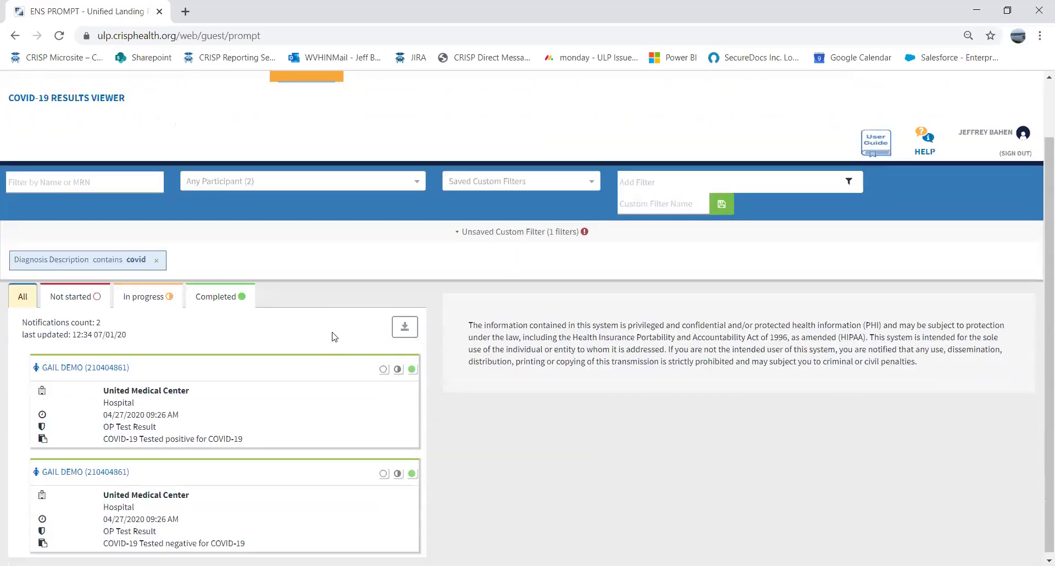
left_click(266, 432)
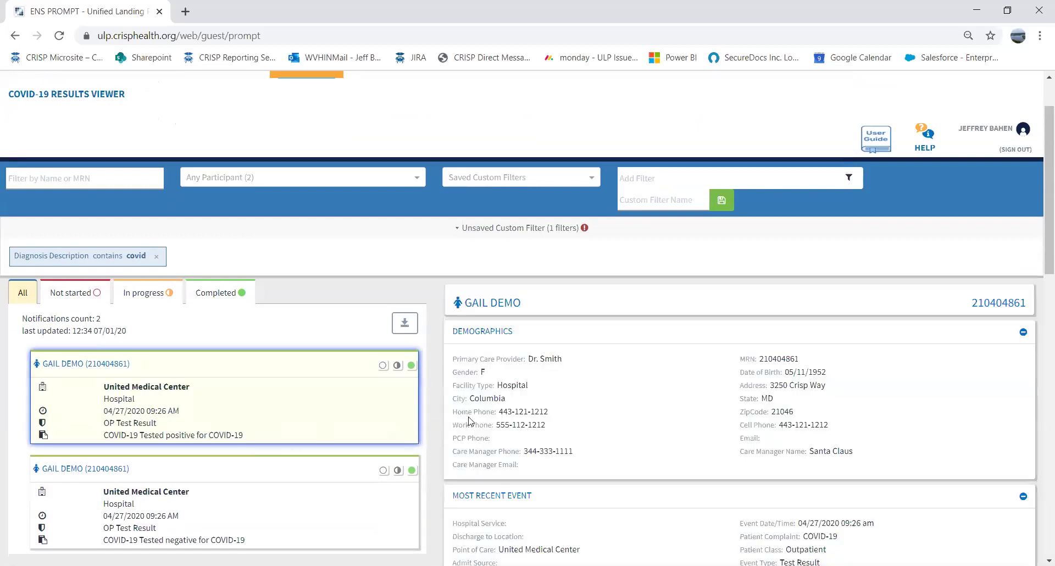
scroll(538, 421, "down", 2)
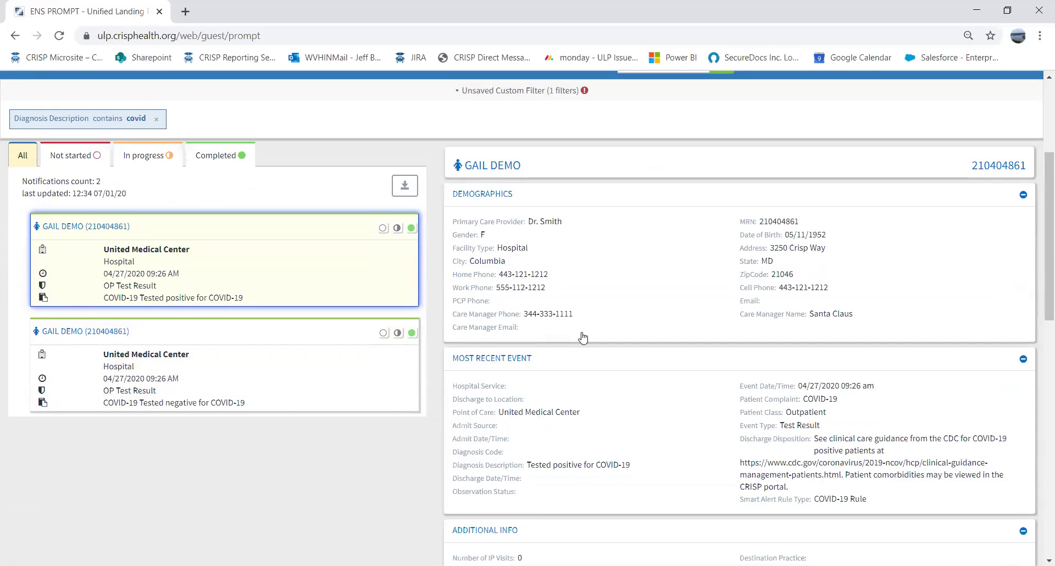
scroll(582, 338, "down", 2)
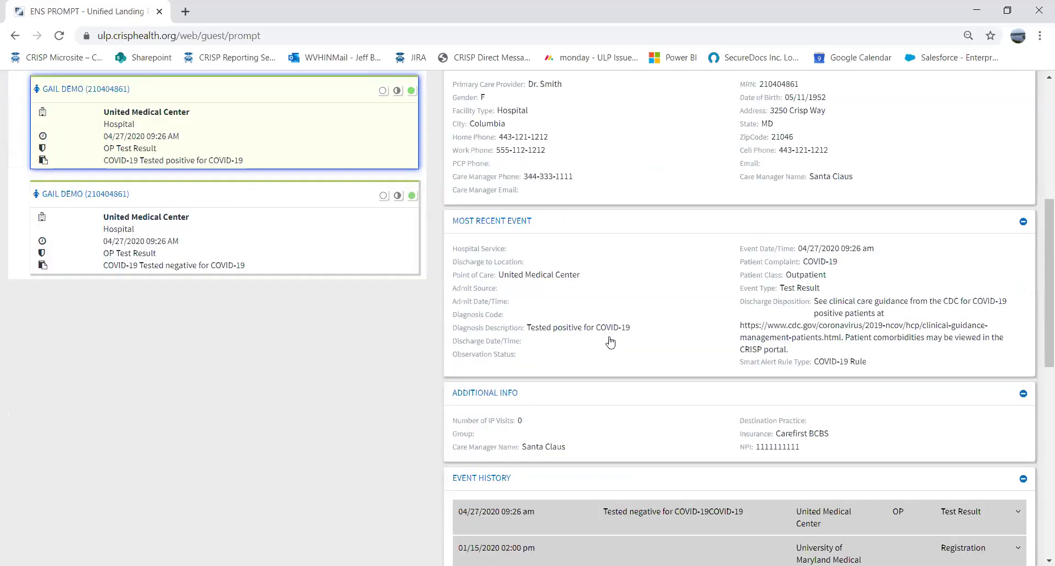
scroll(296, 248, "up", 4)
scroll(299, 251, "down", 4)
Open the notification for the negative COVID-19 test and examine its most recent event details.
left_click(300, 251)
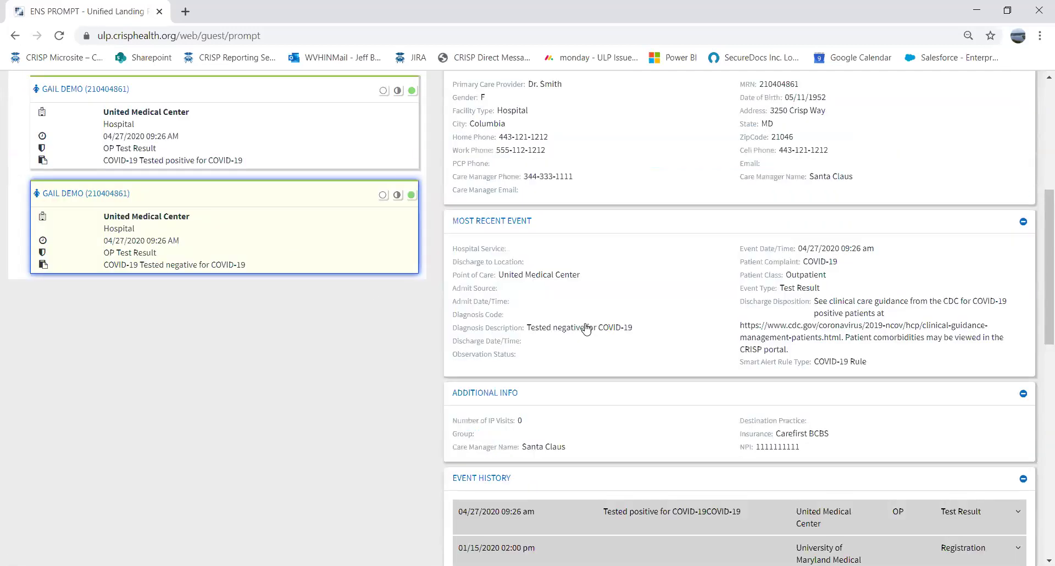
scroll(587, 328, "up", 1)
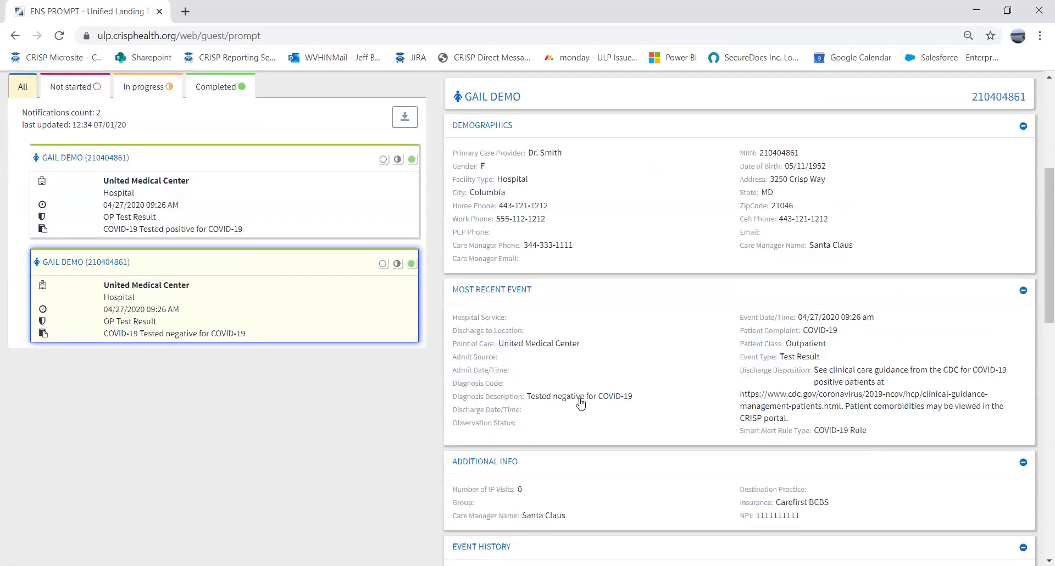
scroll(581, 403, "up", 1)
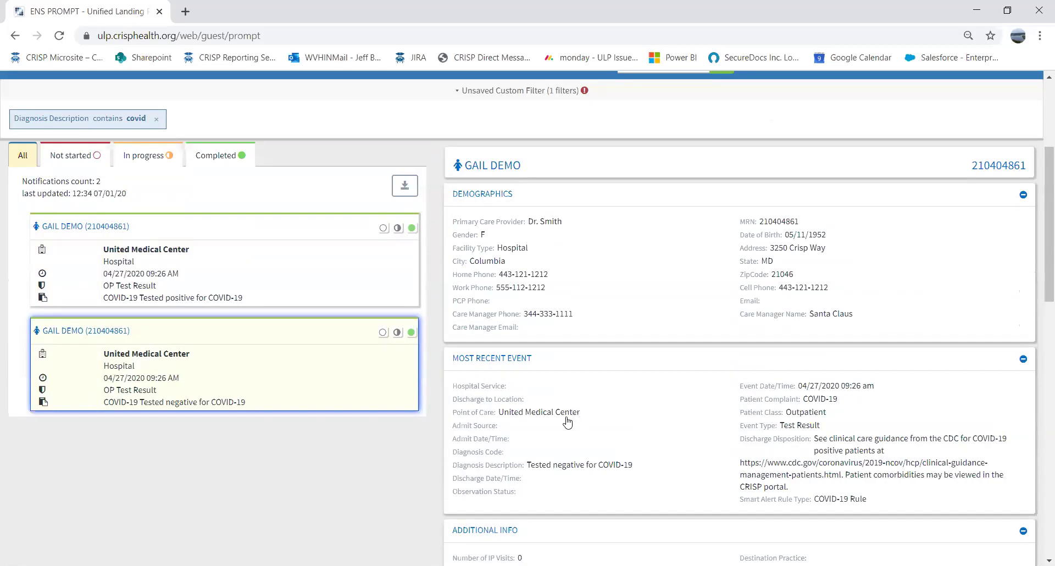
scroll(593, 436, "up", 1)
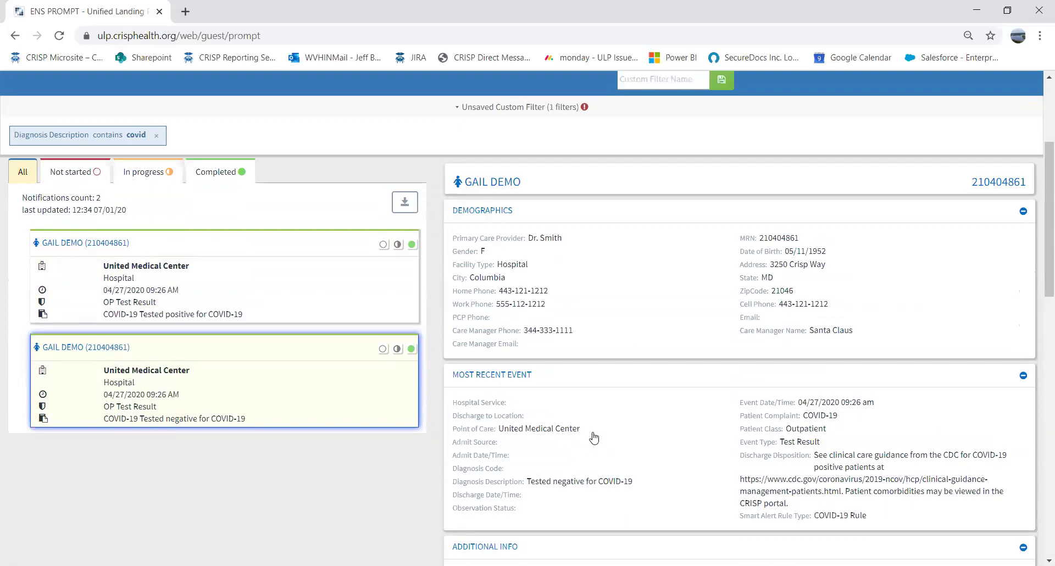
Save the current filter as a custom filter named COVID-19.
scroll(593, 438, "up", 2)
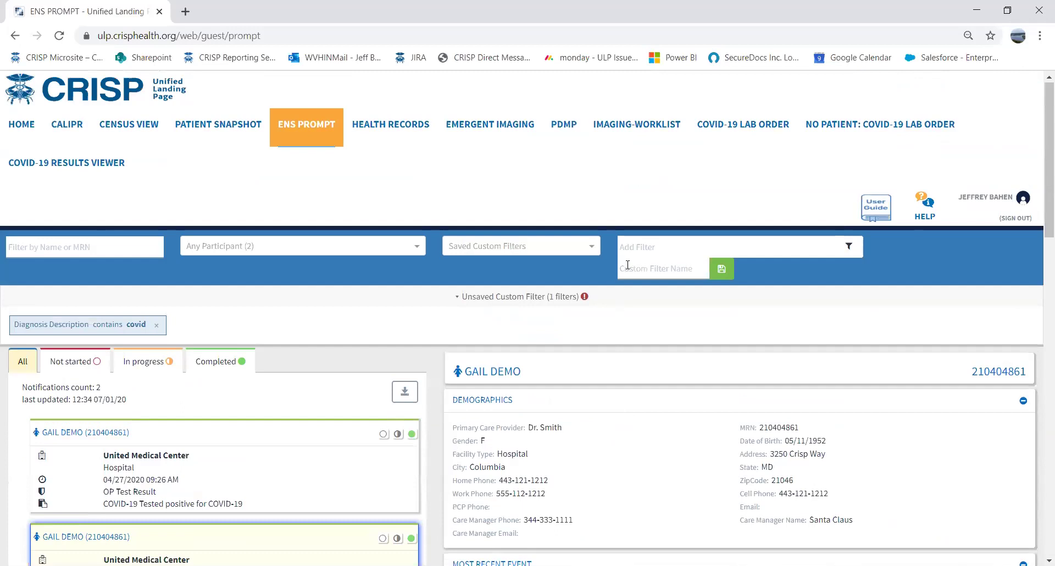
left_click(631, 268)
type("COVID-19")
left_click(722, 269)
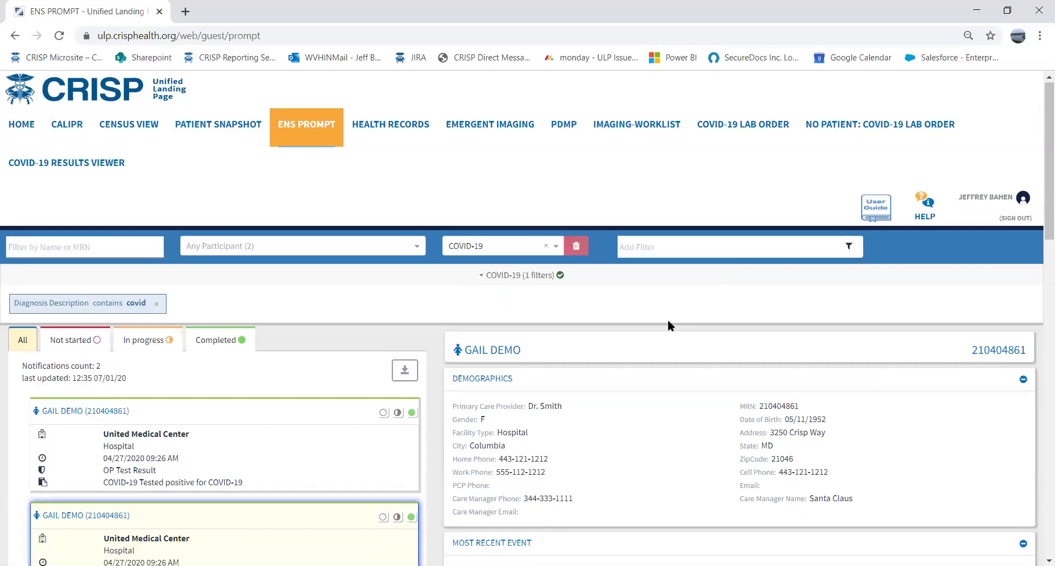
View the list of saved custom filters and look over the notifications under the COVID-19 filter.
left_click(554, 247)
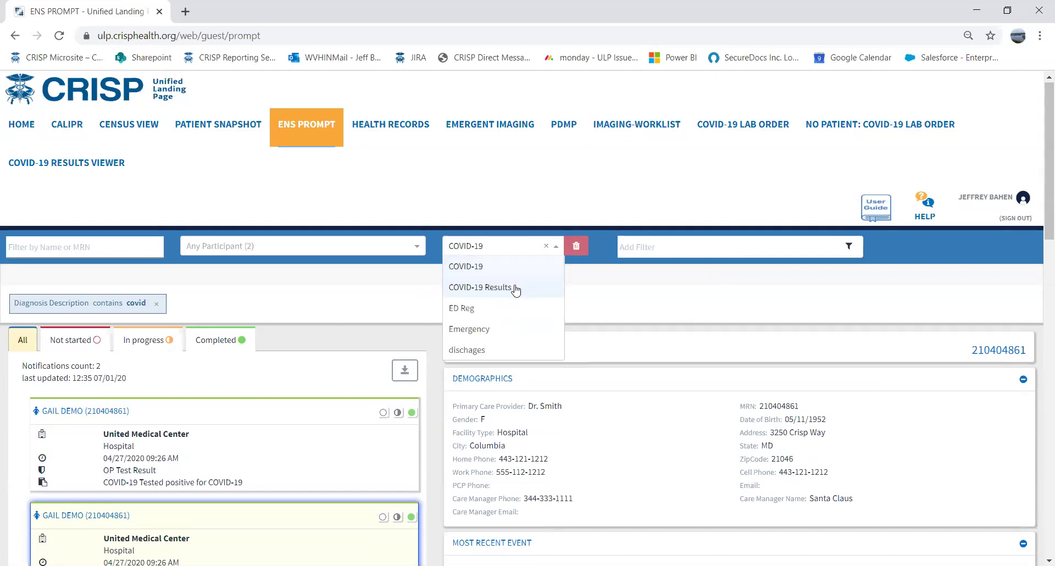
left_click(596, 296)
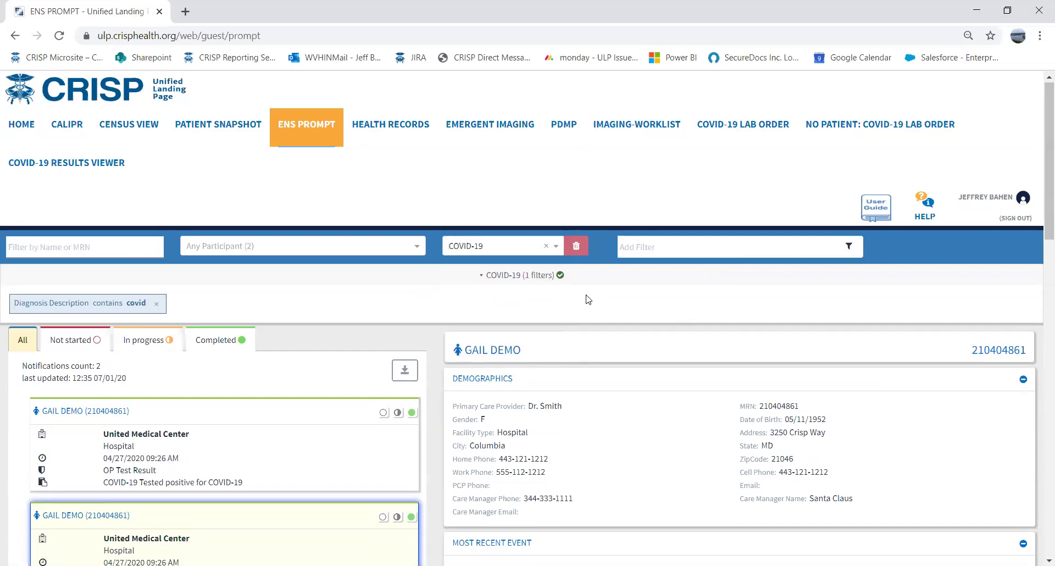
scroll(372, 402, "down", 3)
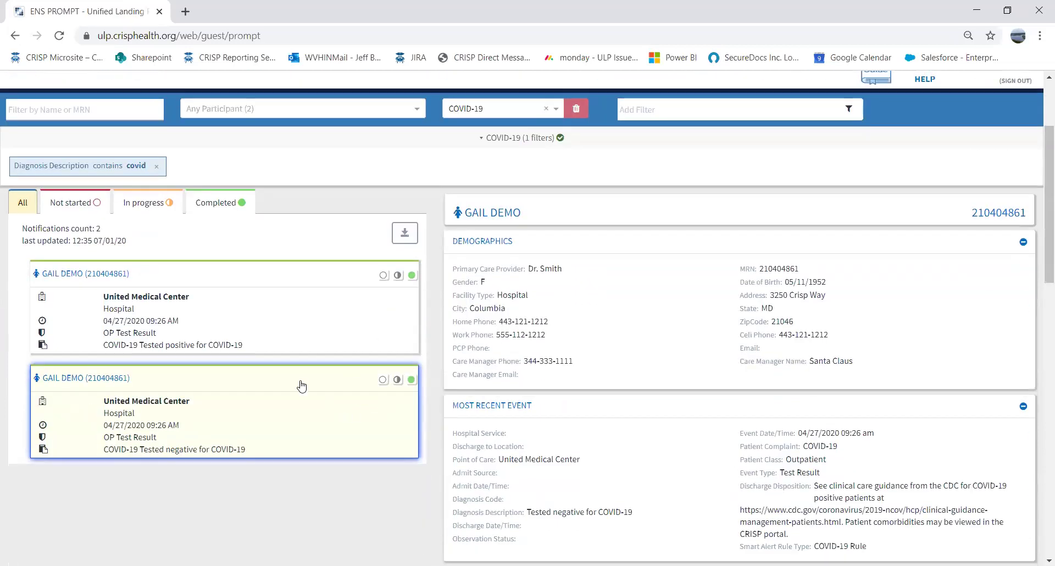
scroll(306, 351, "up", 3)
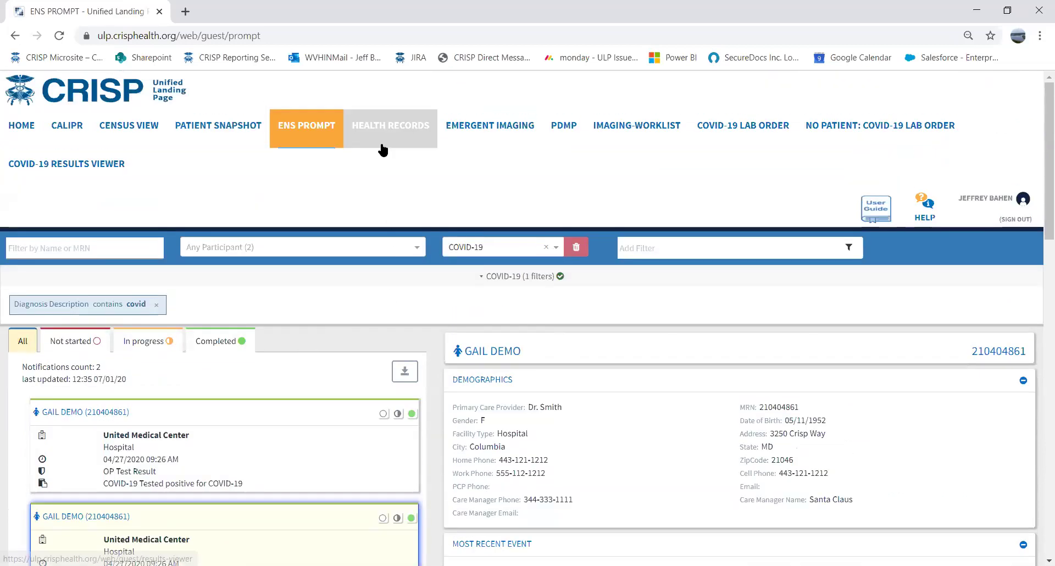
Run a patient search from the home page using the patient's last name, first name and date of birth.
left_click(383, 148)
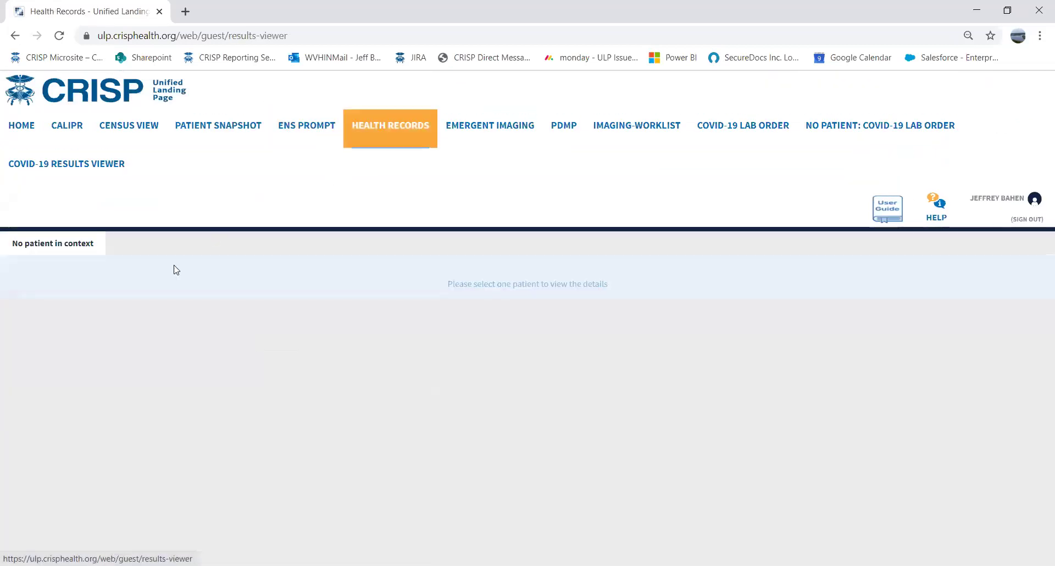
left_click(379, 136)
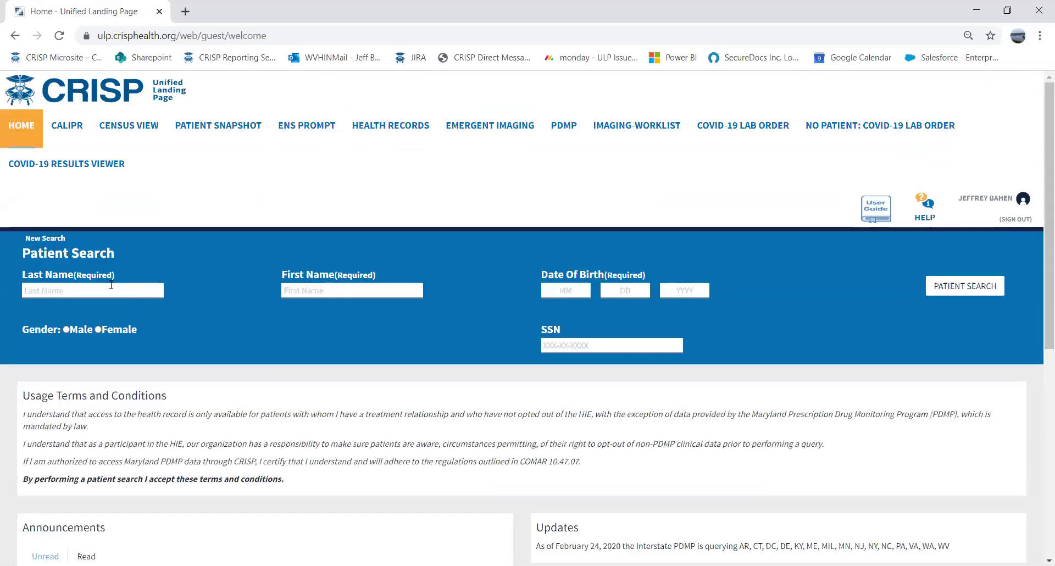
left_click(111, 287)
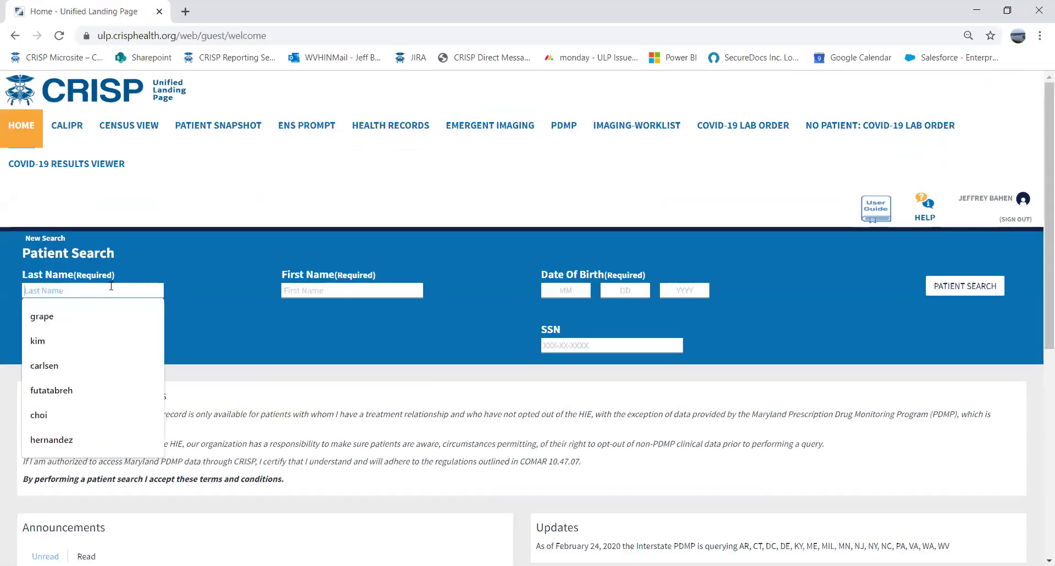
type("grape")
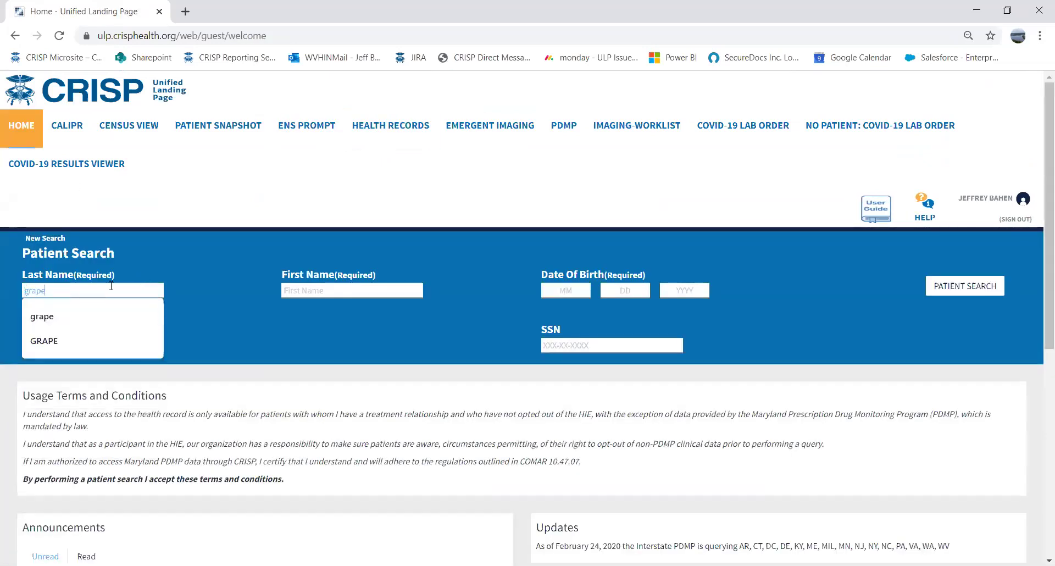
key("Tab")
type("gilbert")
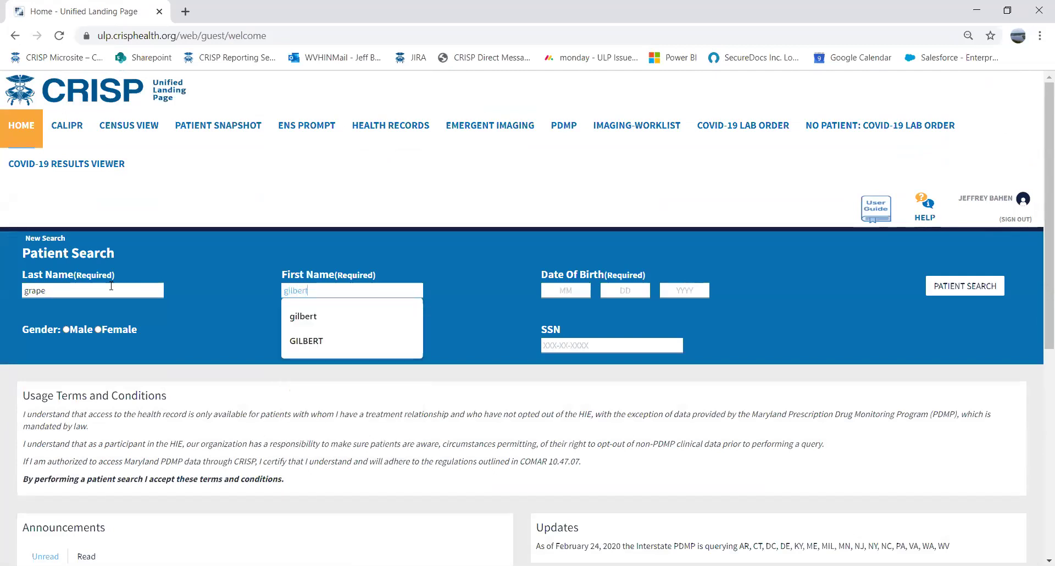
key("Tab")
type("0101")
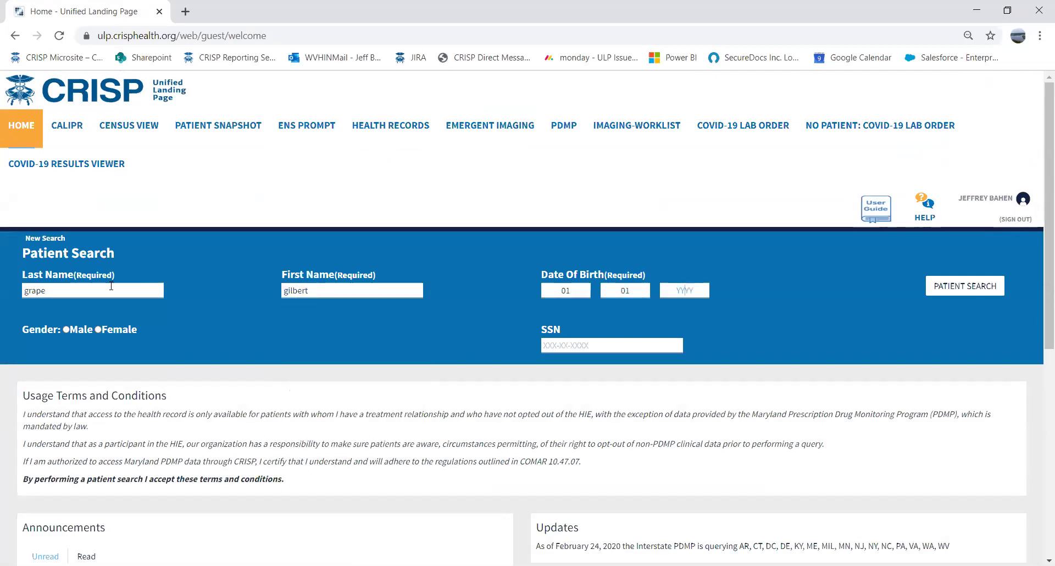
type("1984")
left_click(946, 283)
Open Health Records for the patient included in the search results.
scroll(563, 372, "down", 2)
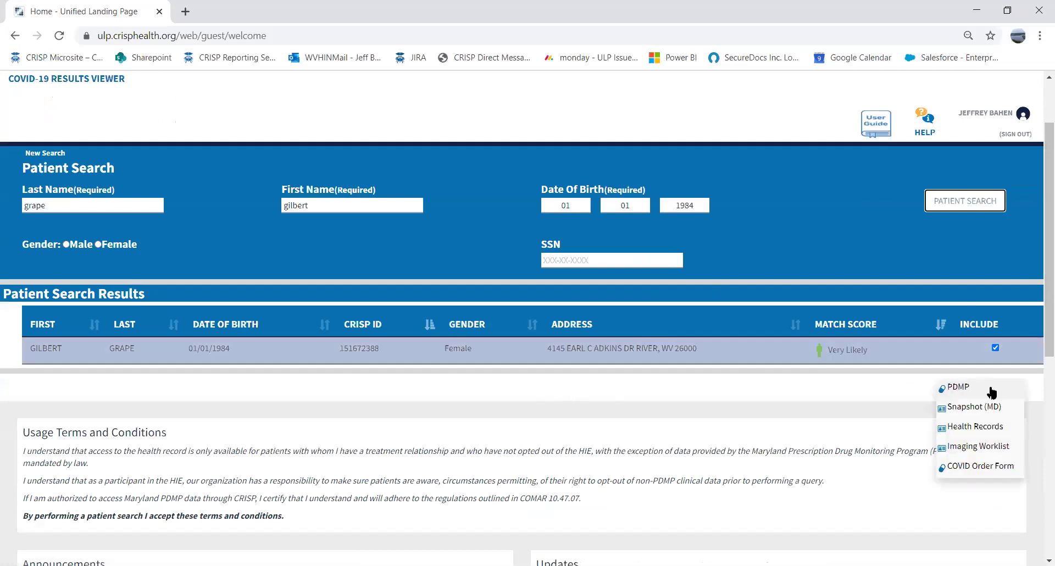
left_click(983, 390)
left_click(983, 434)
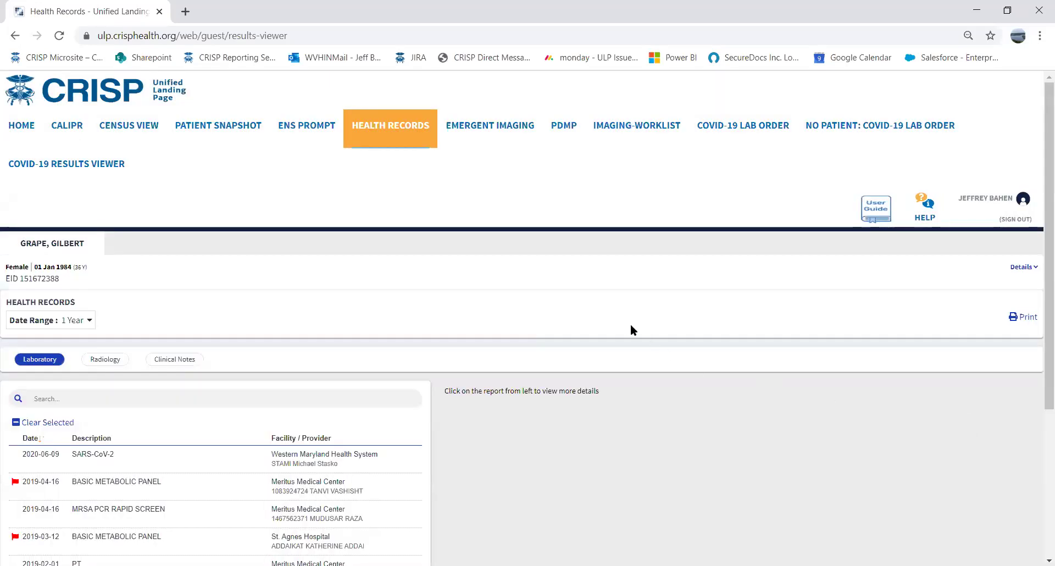
Open the SARS-CoV-2 laboratory report dated 2020-06-09 and examine its narrative and observation.
scroll(463, 358, "down", 3)
left_click(316, 329)
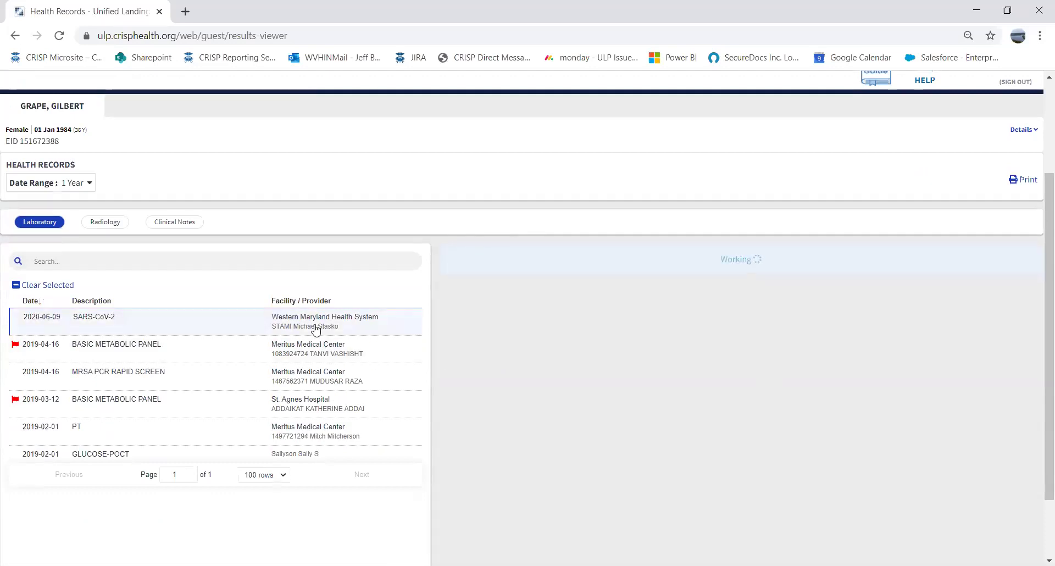
scroll(728, 336, "up", 2)
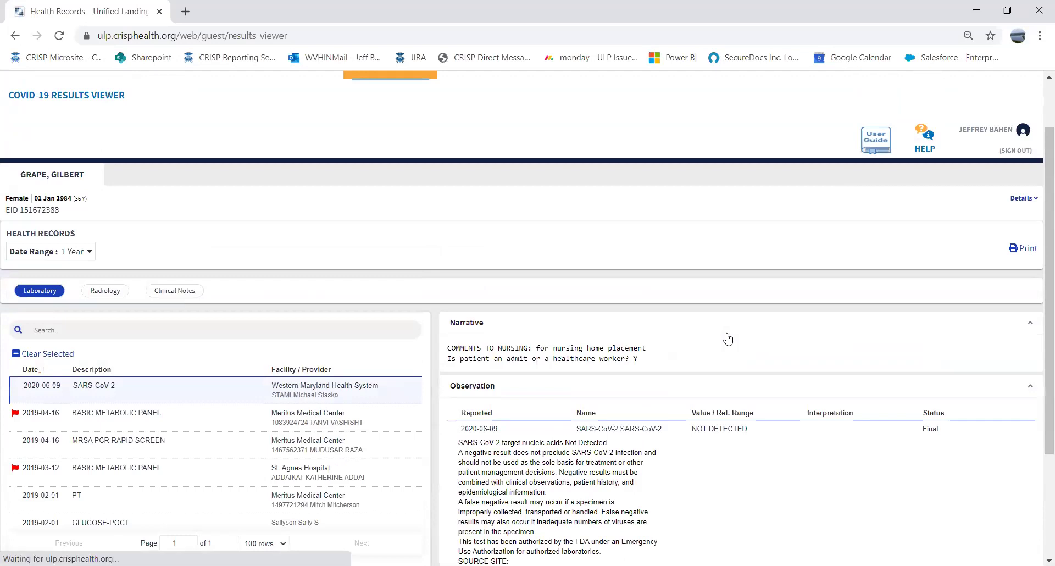
scroll(727, 339, "up", 2)
scroll(727, 337, "down", 2)
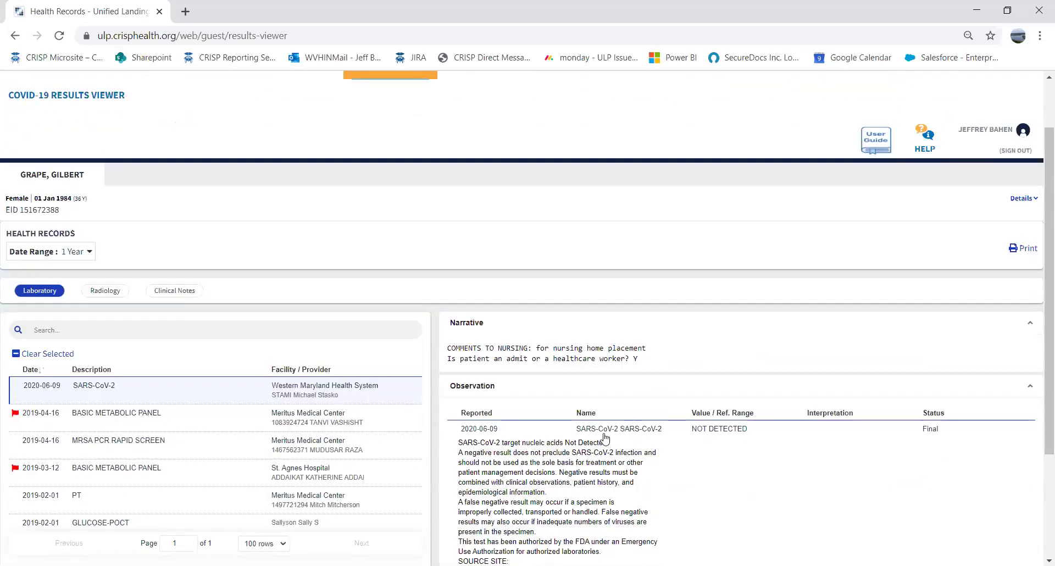
Review the rest of the SARS-CoV-2 report, export it as a PDF and open the downloaded file.
scroll(604, 437, "down", 2)
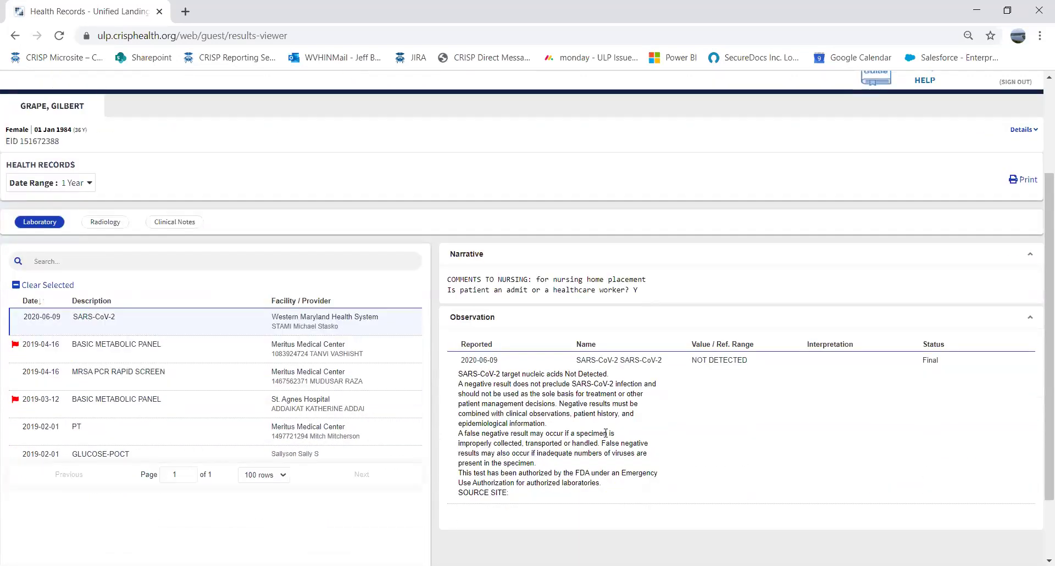
scroll(612, 258, "up", 2)
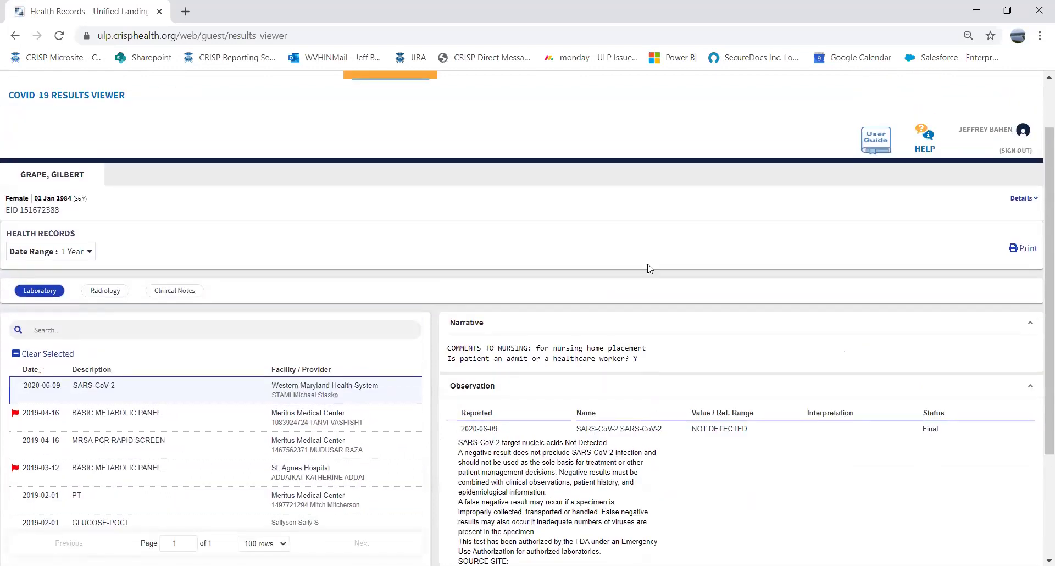
left_click(1020, 251)
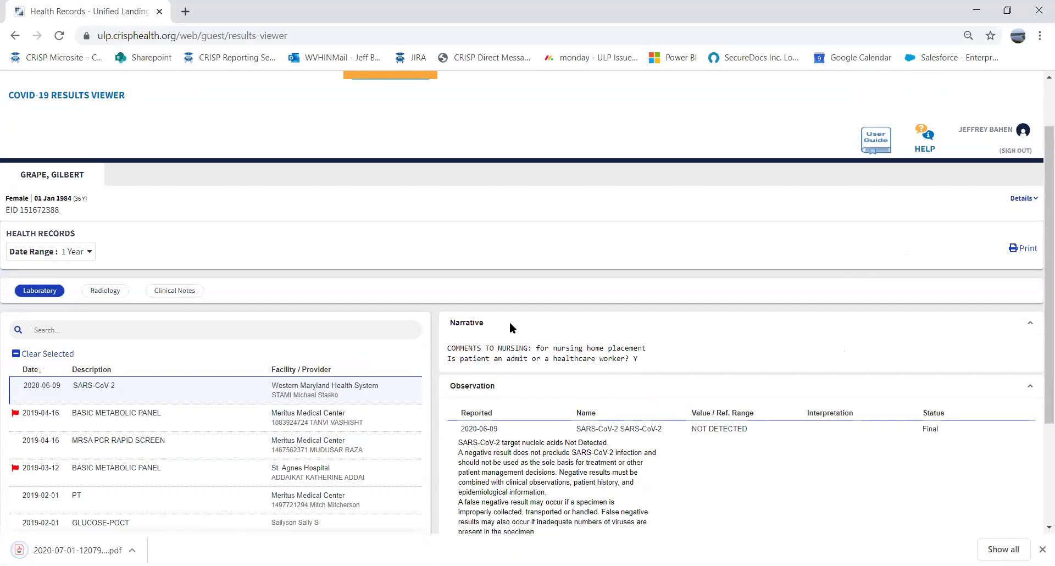
left_click(100, 539)
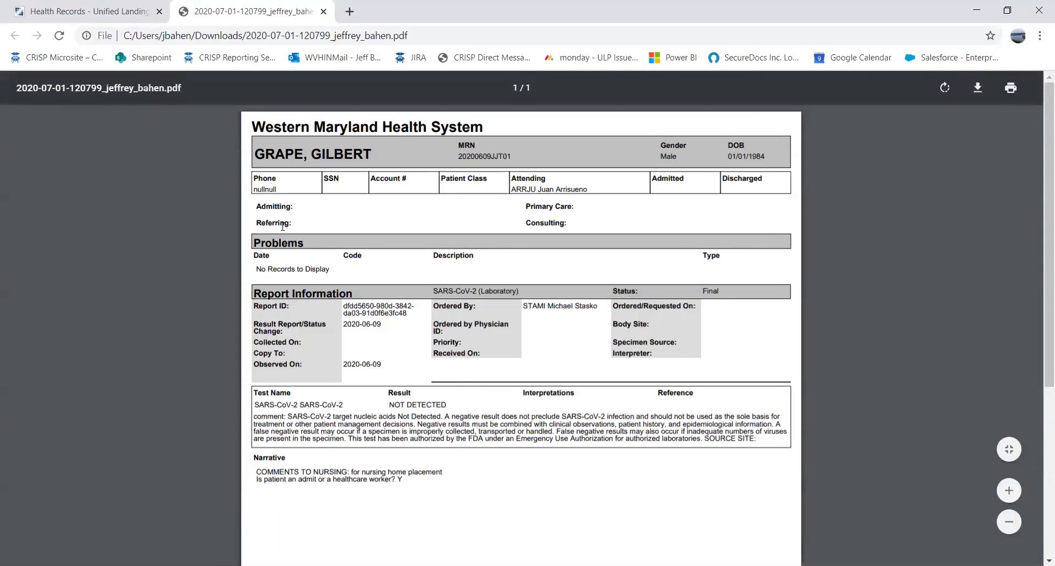
Return to the patient's health records and sort the laboratory list by description.
left_click(59, 12)
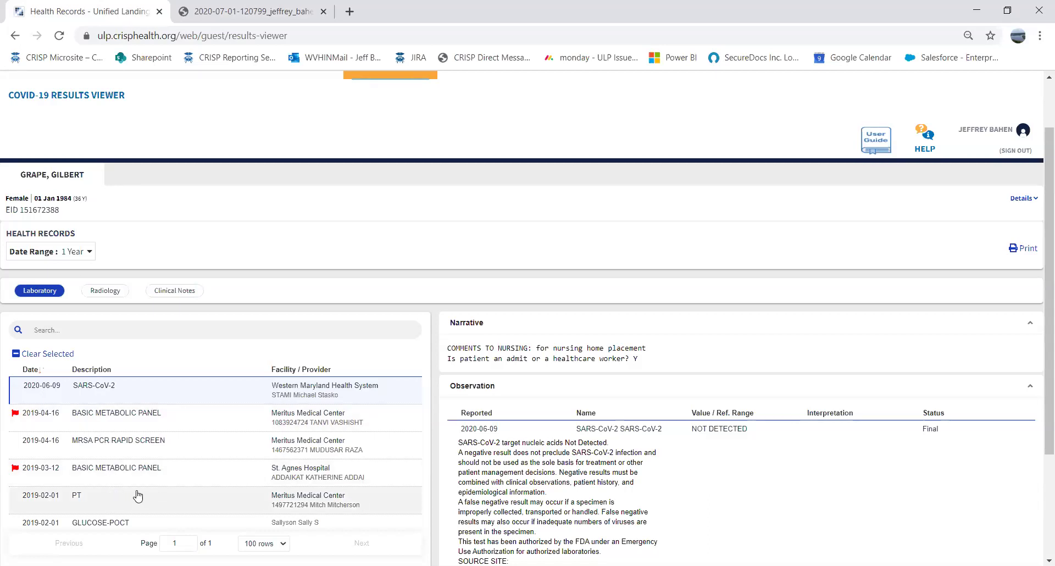
left_click(97, 369)
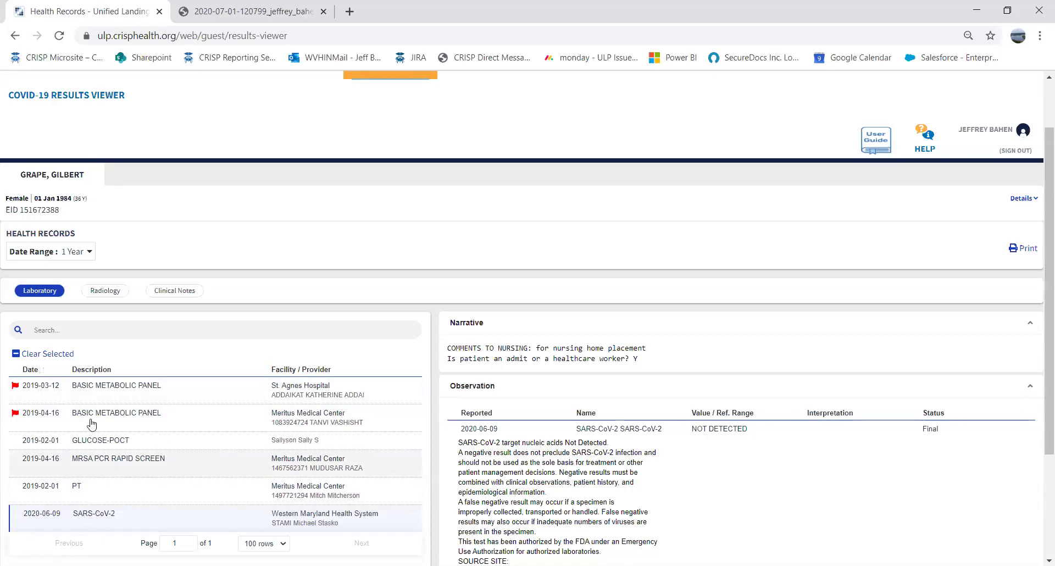
Open the COVID-19 Results Viewer, set the list to show 100 entries and look over My Orders.
scroll(175, 329, "up", 2)
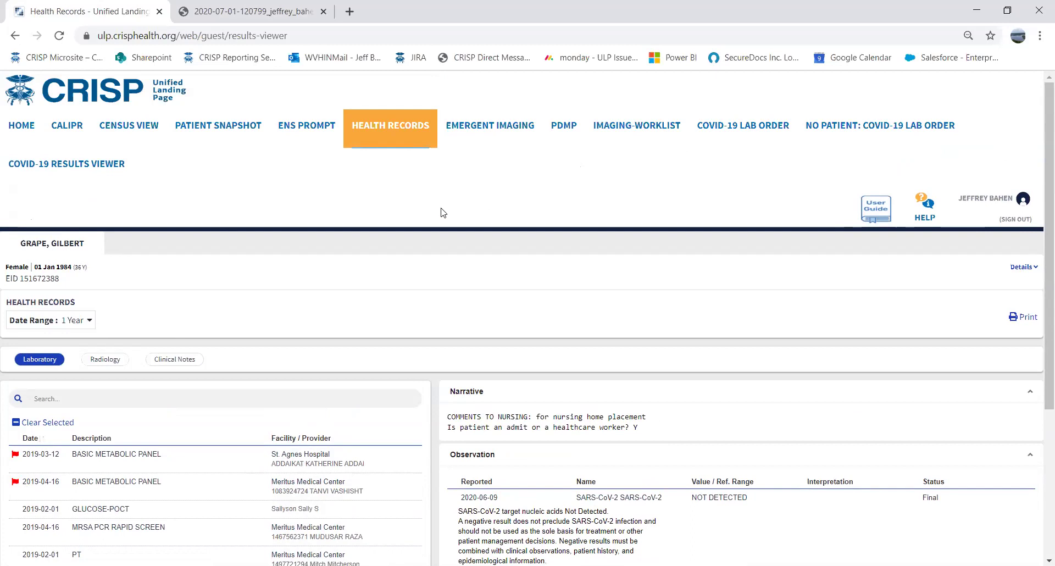
left_click(82, 170)
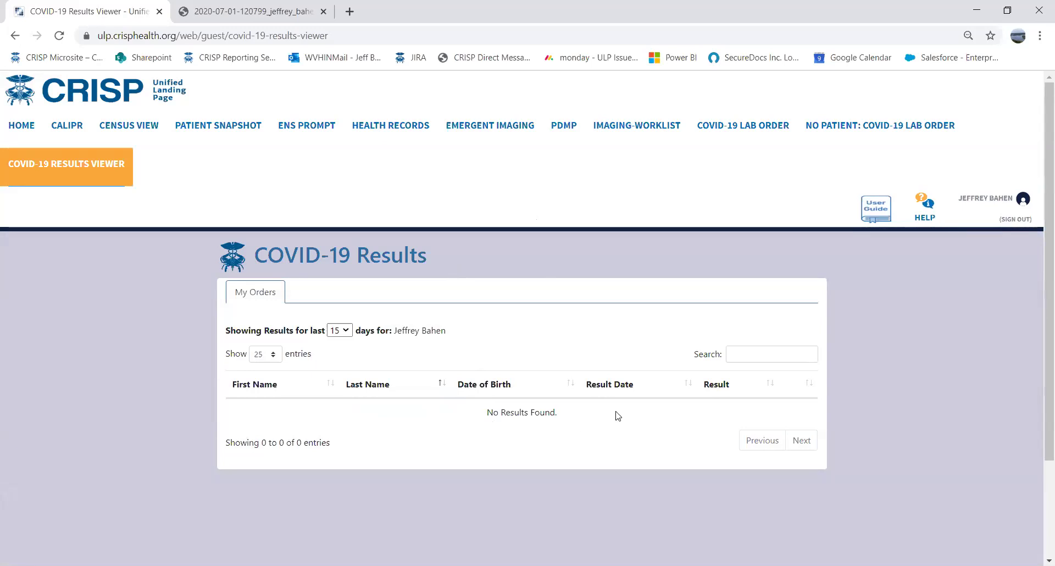
left_click(265, 356)
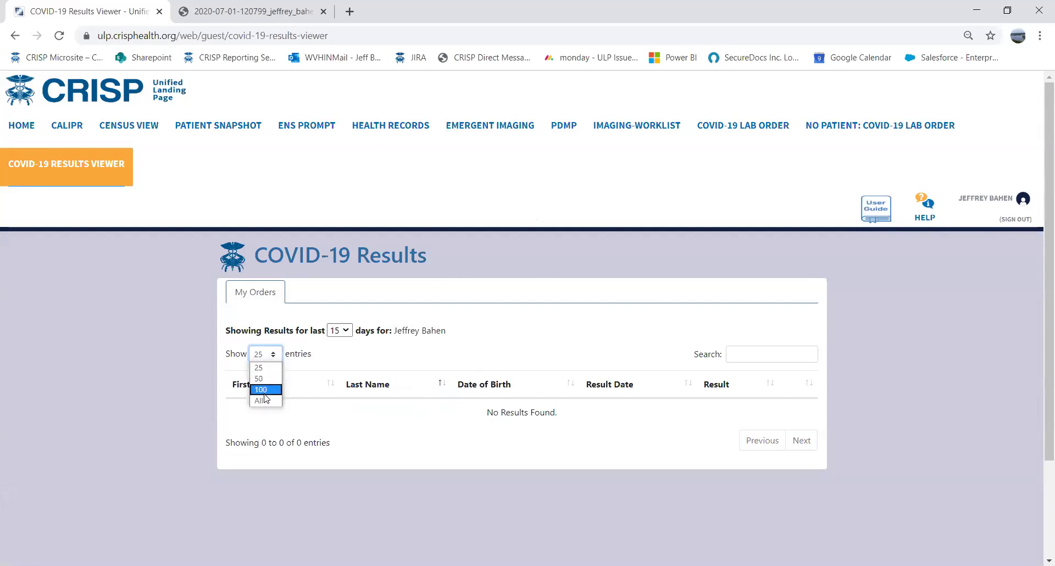
key("Up")
key("Return")
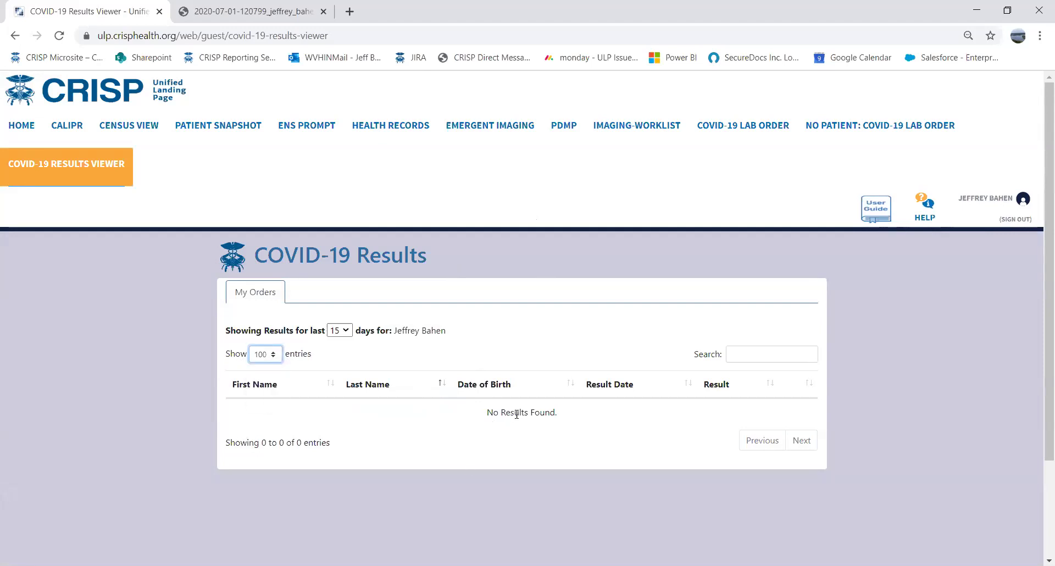
scroll(465, 384, "down", 3)
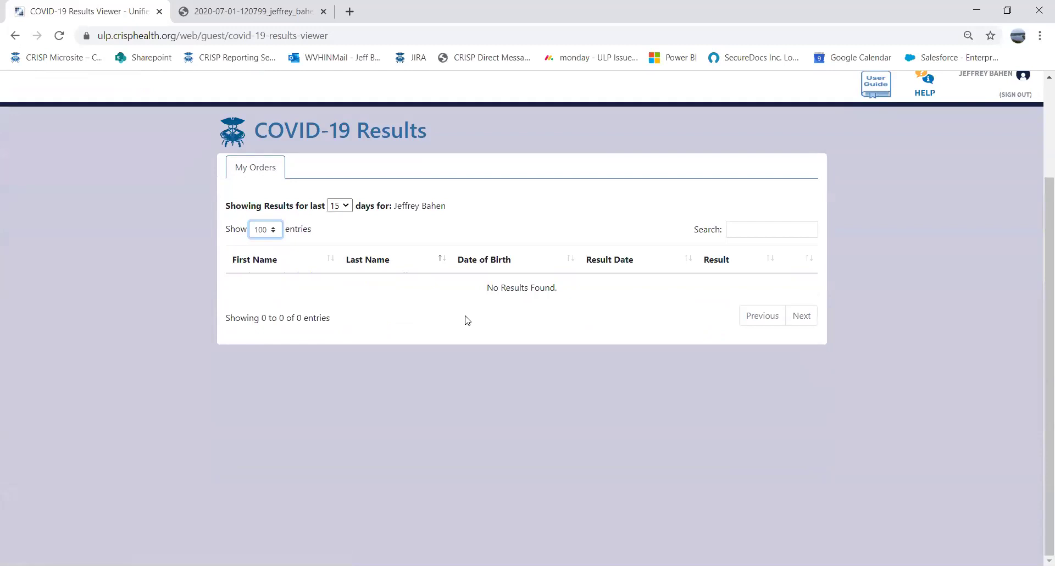
scroll(465, 320, "up", 3)
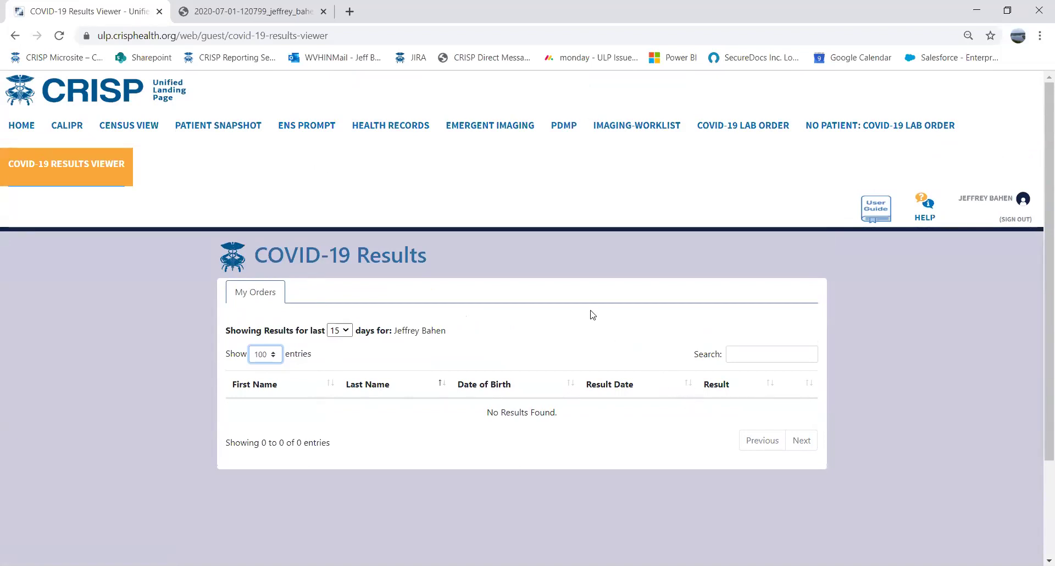
Reopen the SARS-CoV-2 report dated 2020-06-09 in Health Records, export it as a PDF and open the file.
left_click(413, 136)
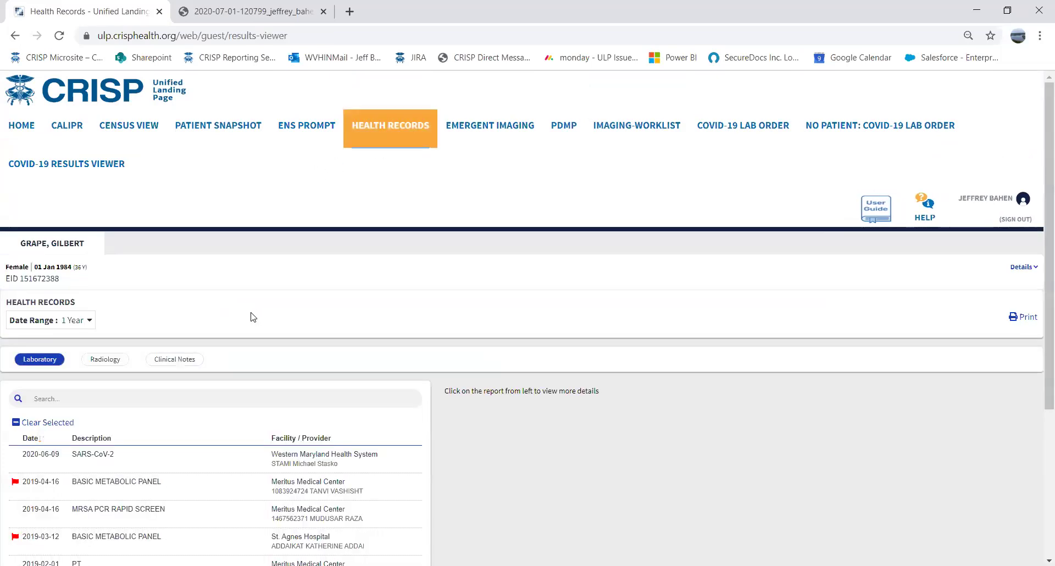
left_click(215, 462)
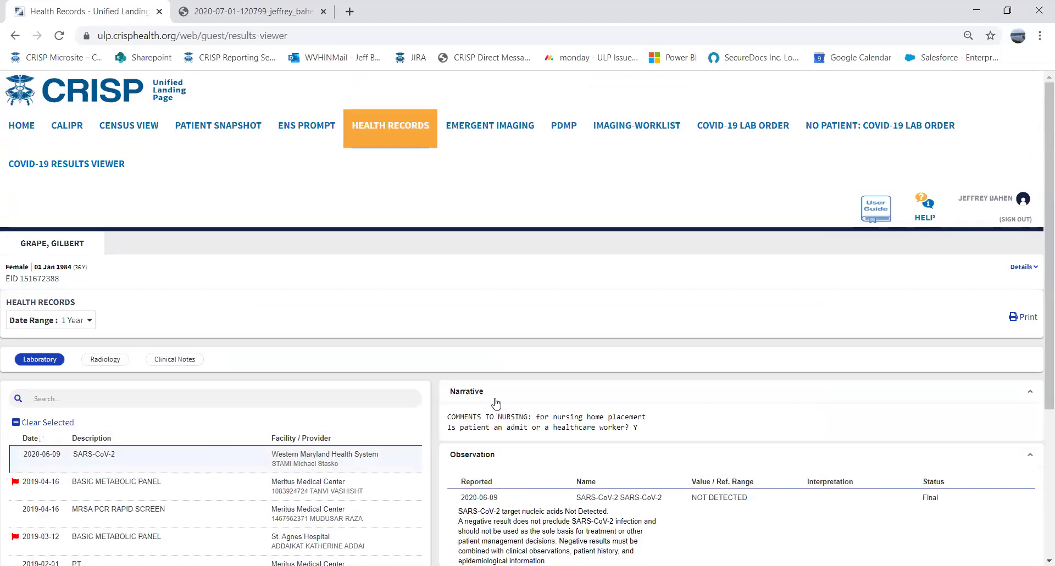
scroll(496, 405, "down", 1)
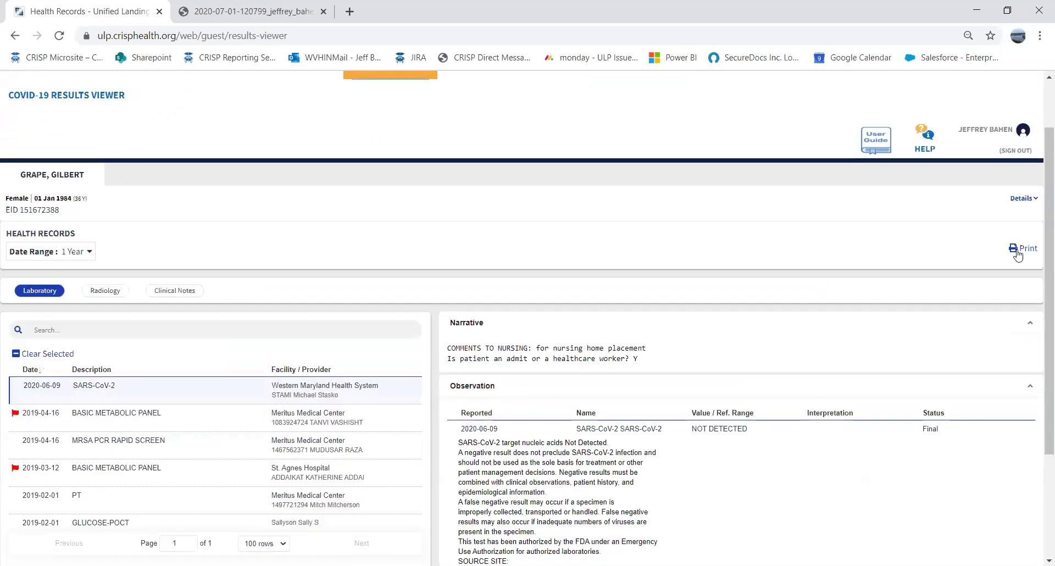
left_click(1016, 249)
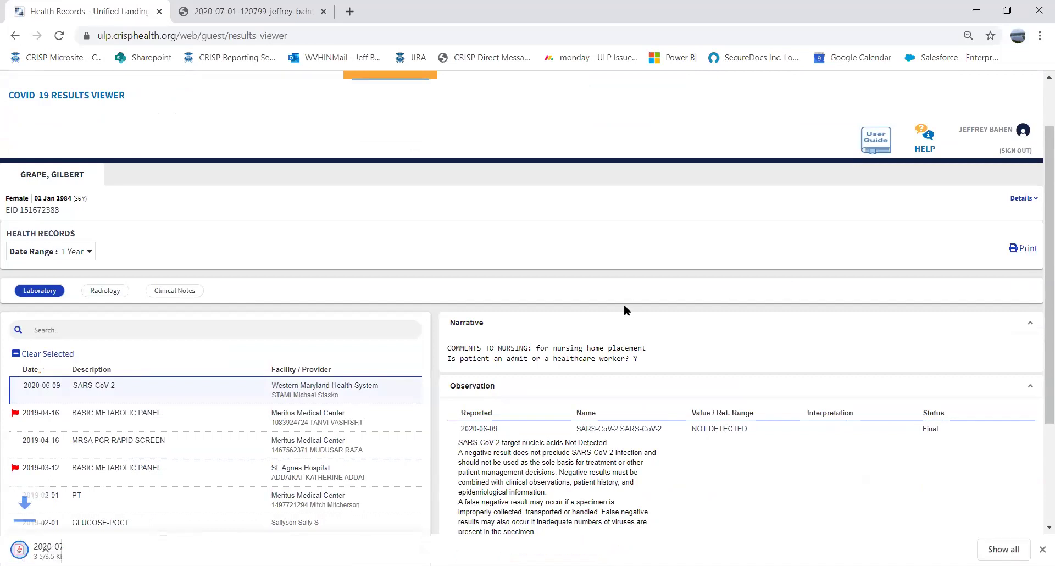
left_click(83, 549)
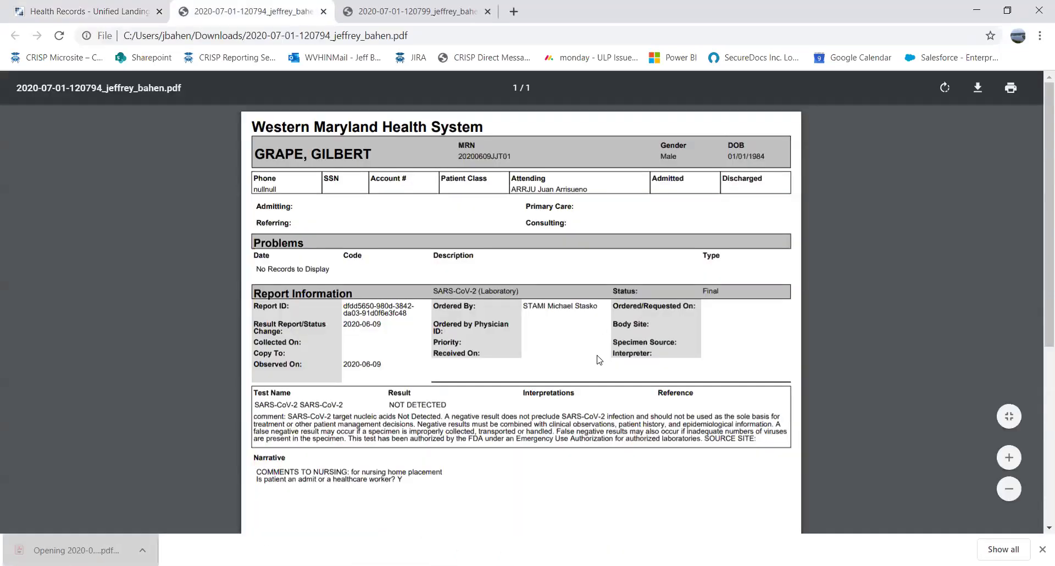
Return to the patient's health records and look over the laboratory list and the open SARS-CoV-2 report.
left_click(104, 12)
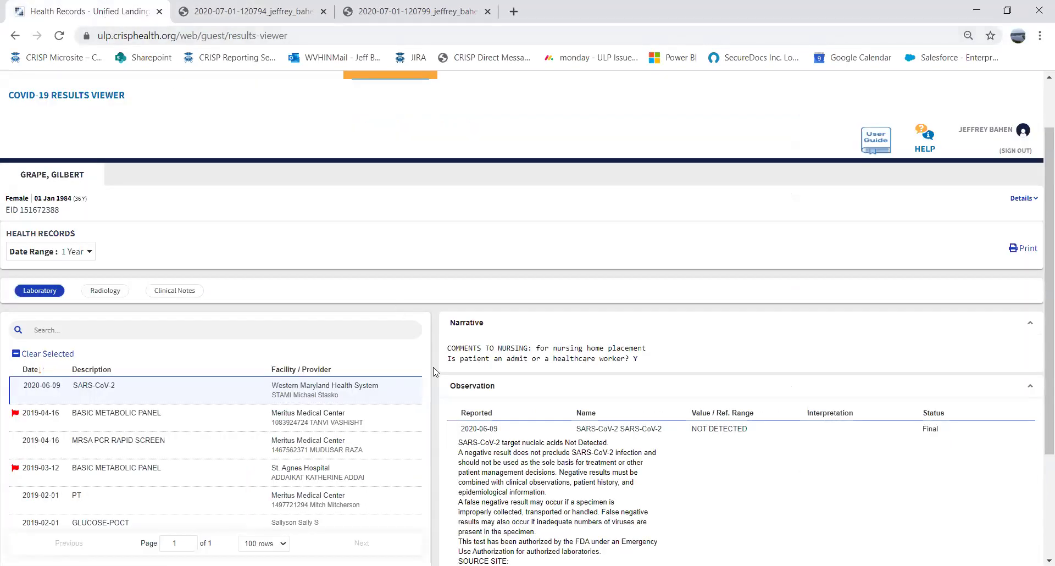
scroll(436, 368, "up", 2)
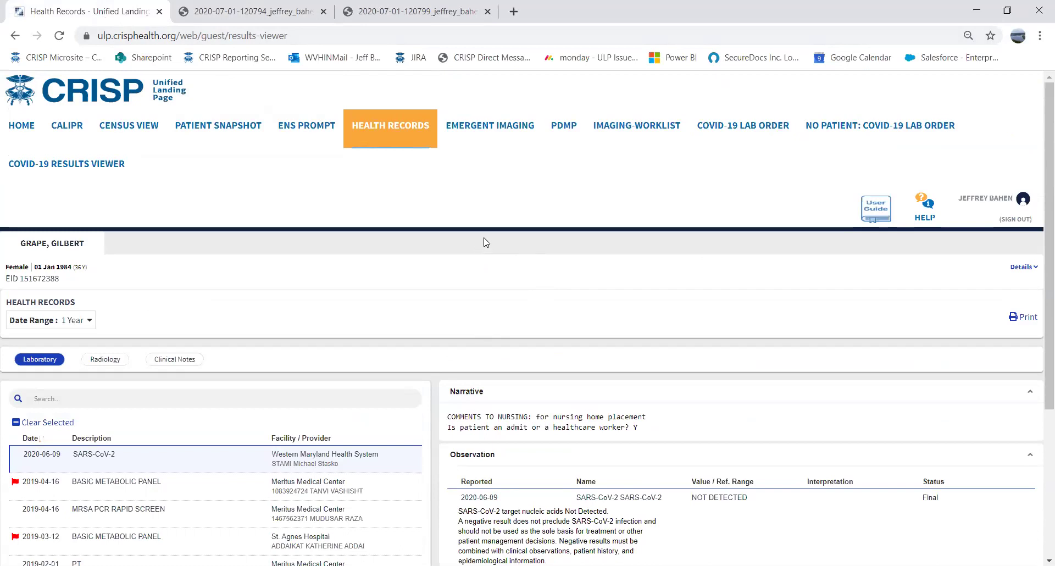
scroll(494, 264, "down", 3)
scroll(496, 267, "up", 3)
scroll(292, 307, "down", 1)
scroll(293, 307, "up", 1)
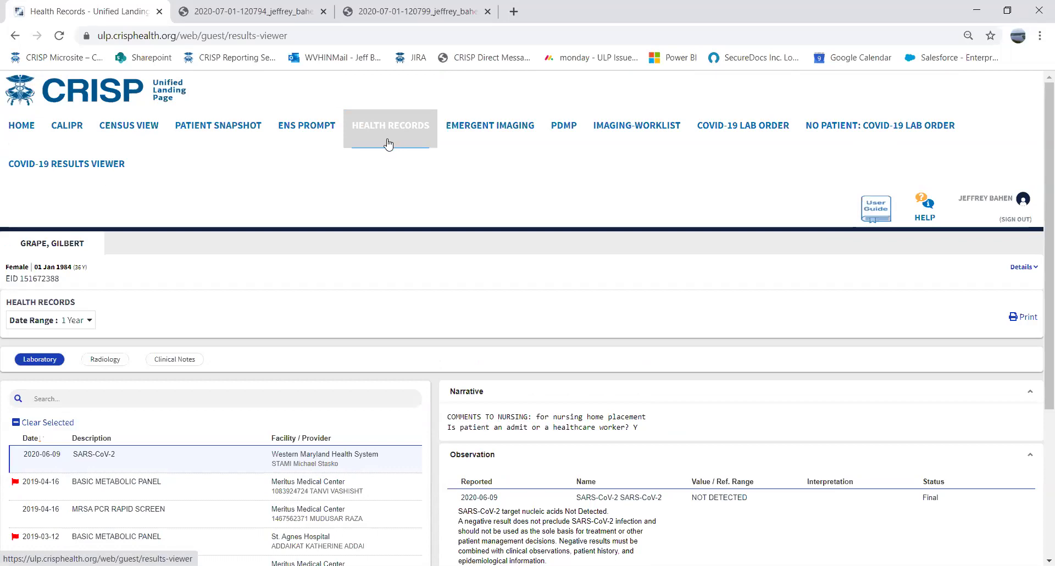
Reload Health Records, select the 2020-06-09 SARS-CoV-2 report and export another PDF of it for viewing.
left_click(393, 142)
left_click(167, 468)
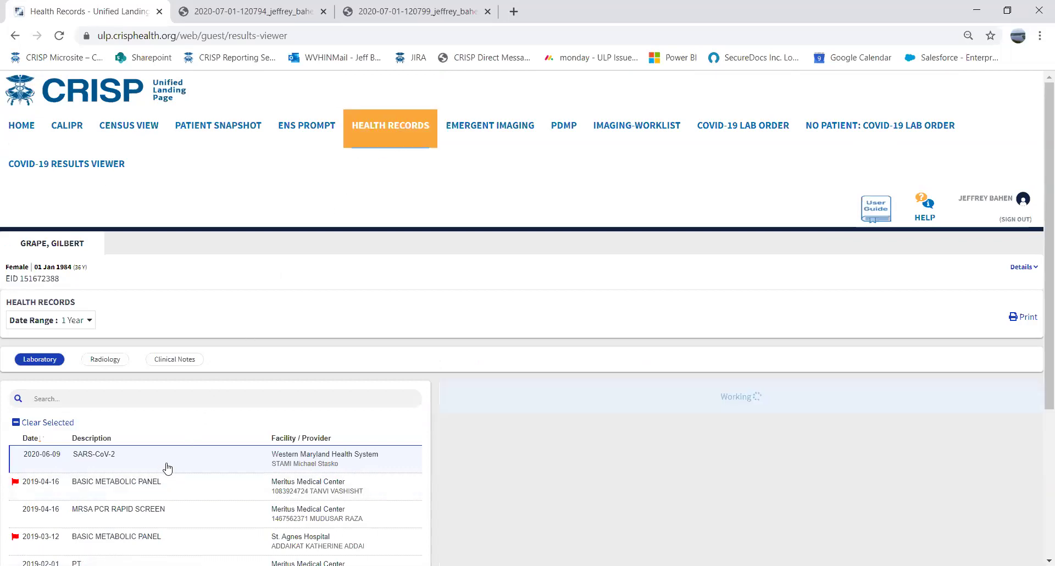
left_click(1025, 317)
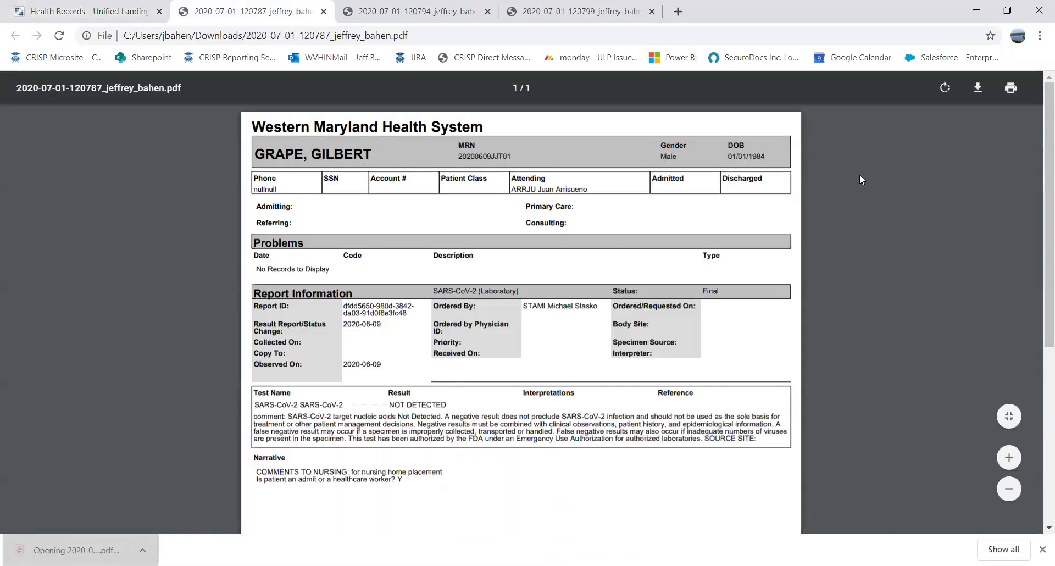
Print one color copy of all pages of the report PDF on the Brother printer.
left_click(1010, 89)
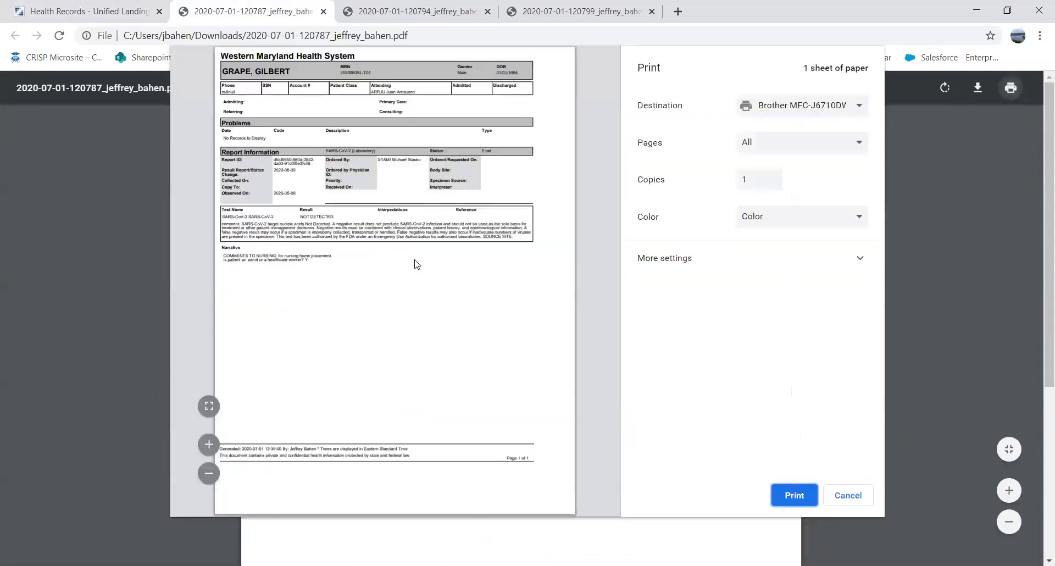
left_click(785, 497)
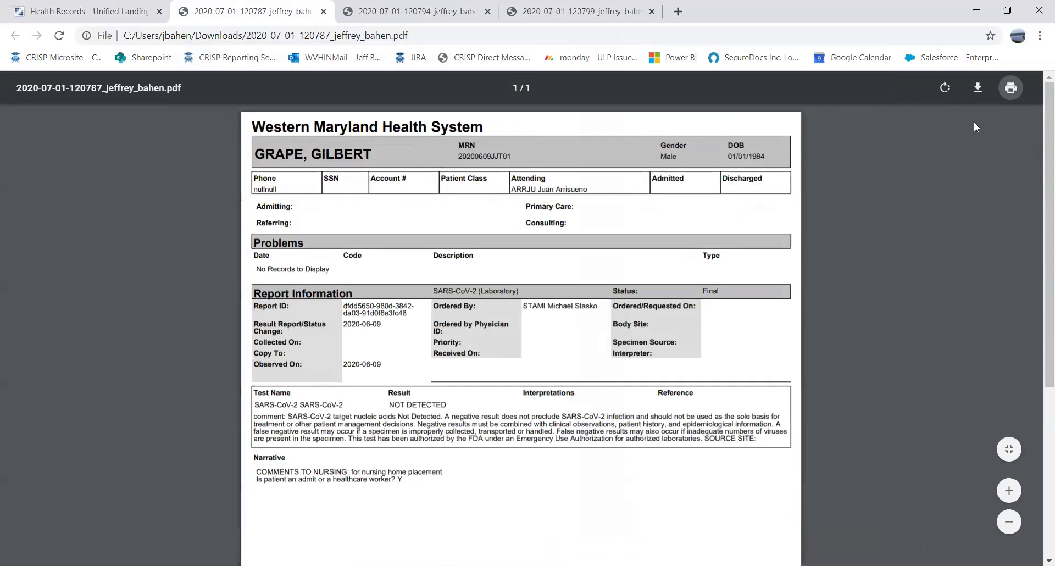
left_click(971, 86)
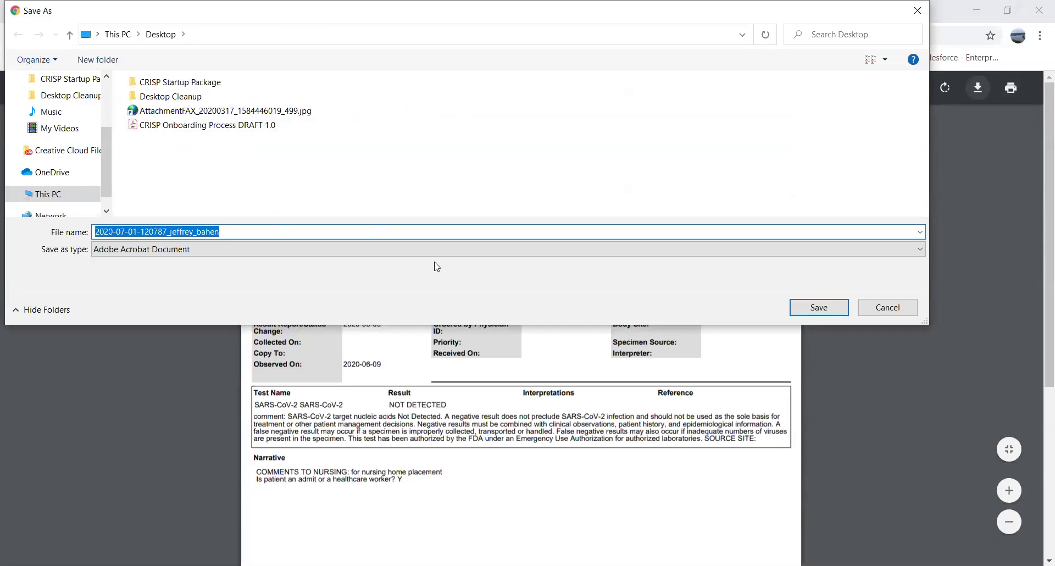
left_click(891, 303)
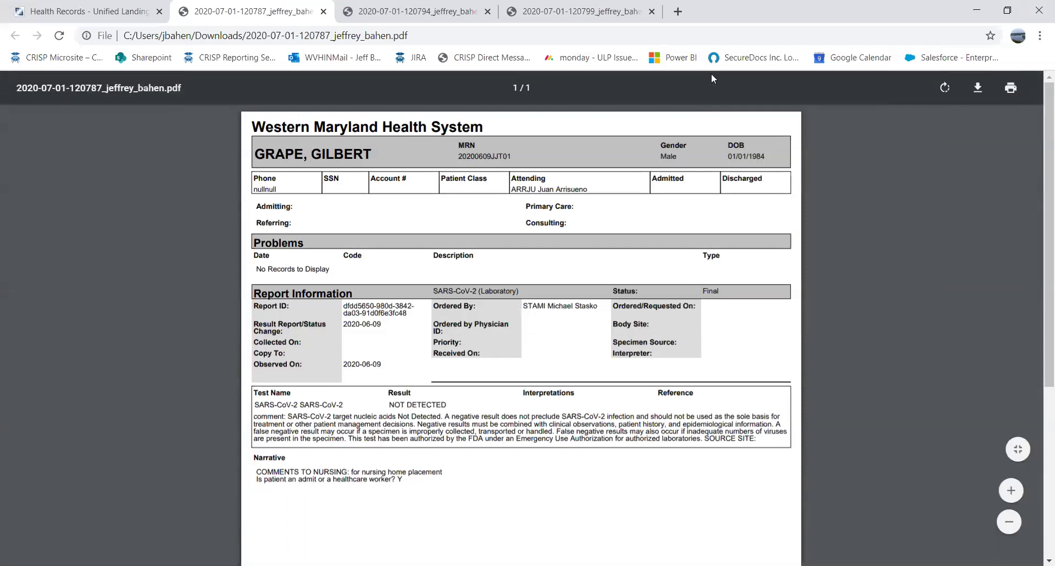
left_click(977, 88)
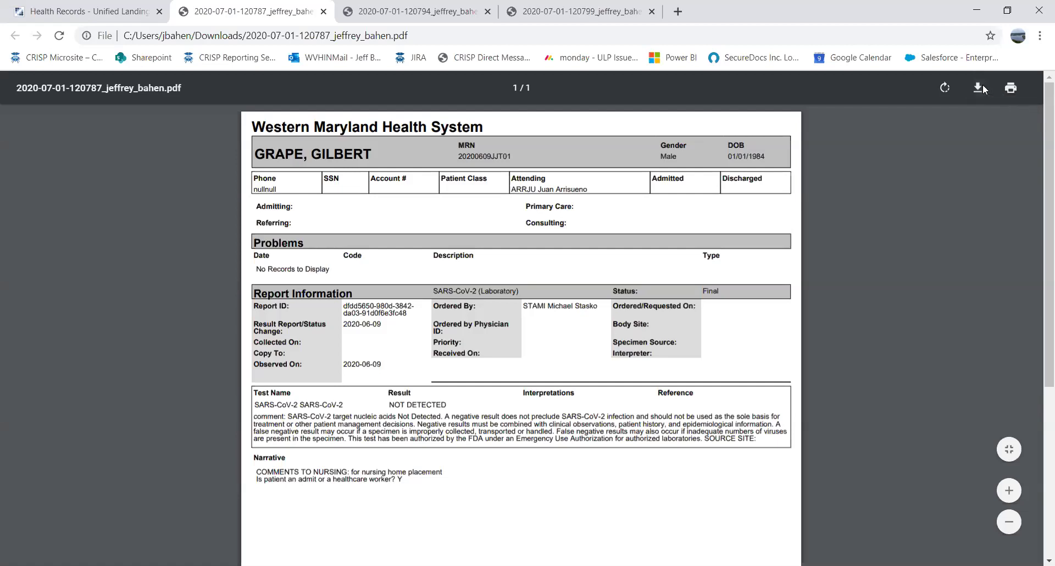
Return to the portal, open ENS Prompt and filter the notifications by Diagnosis Description contains "covid".
left_click(114, 7)
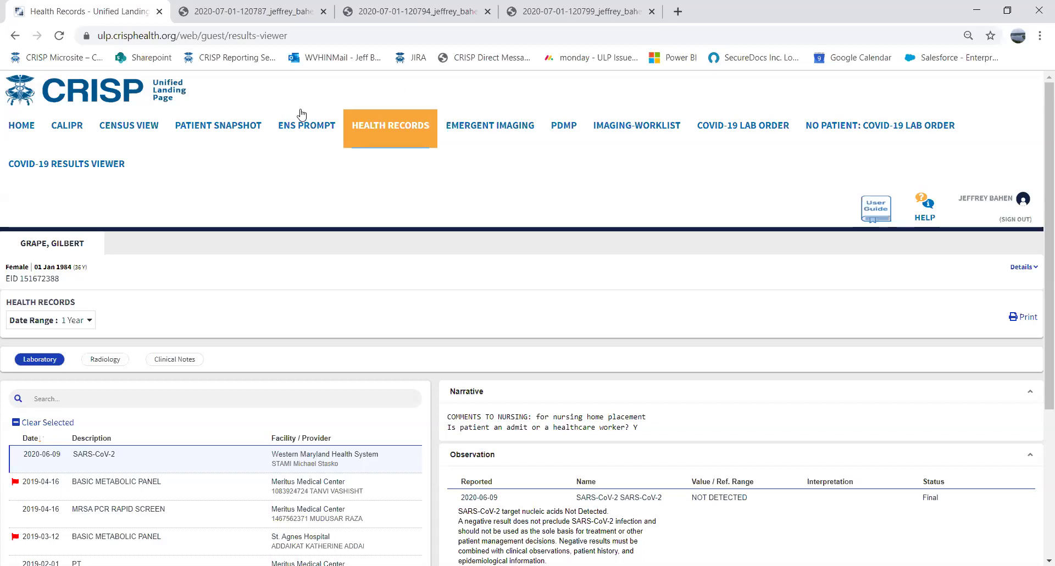
left_click(302, 131)
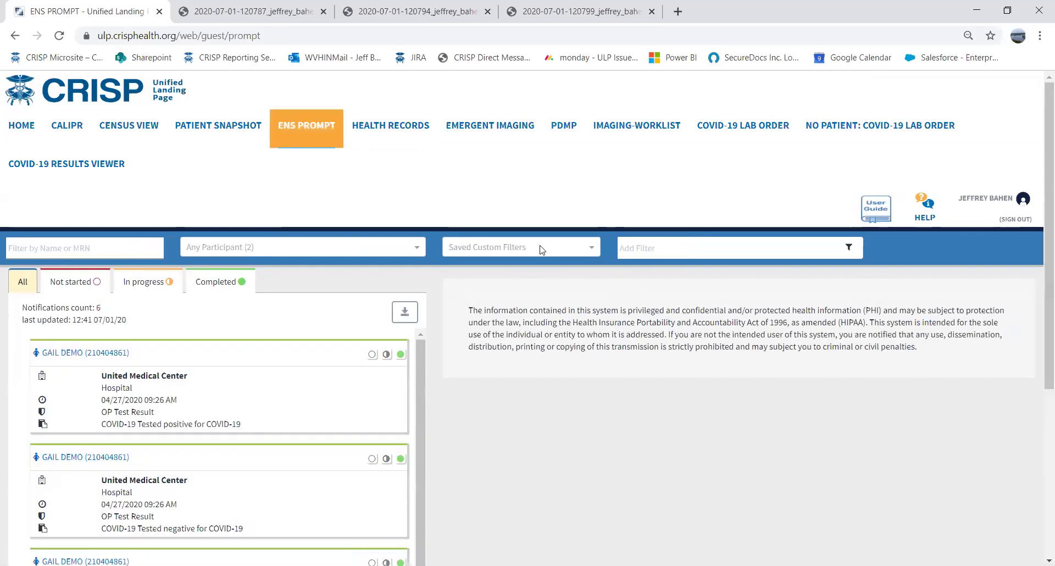
left_click(668, 247)
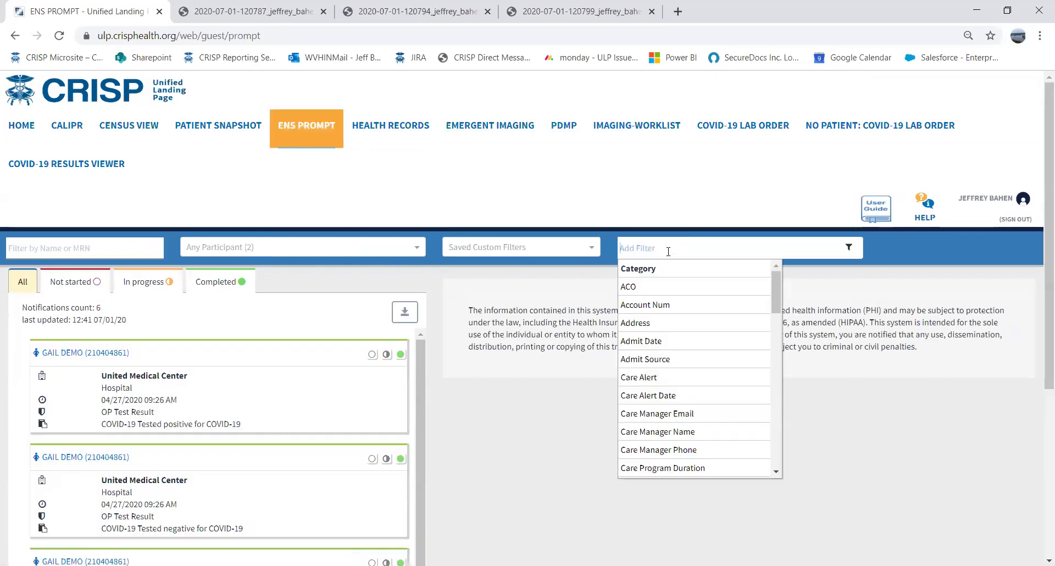
scroll(697, 384, "down", 1)
scroll(698, 397, "down", 5)
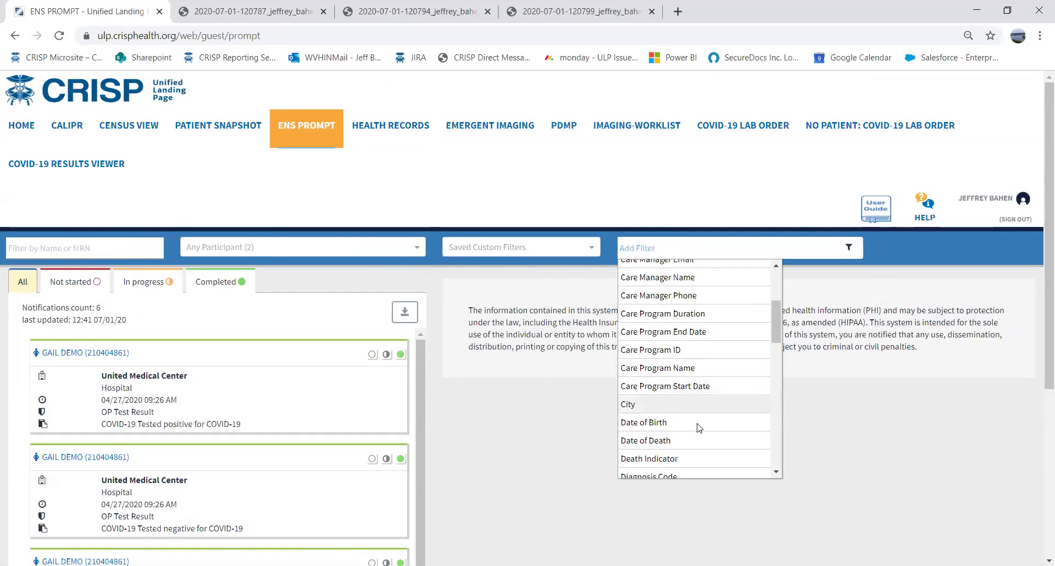
left_click(696, 443)
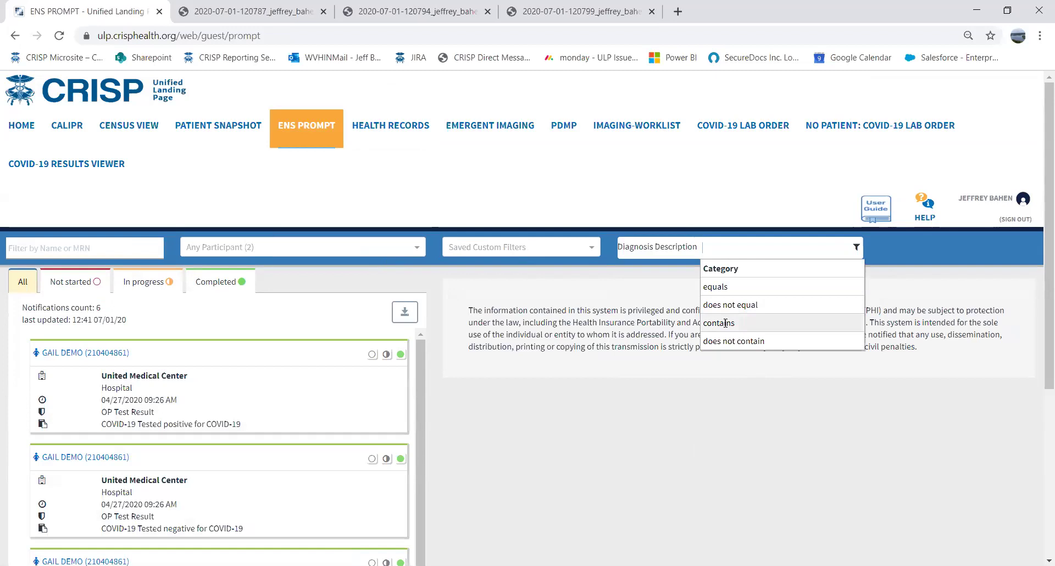
left_click(747, 322)
type("covid")
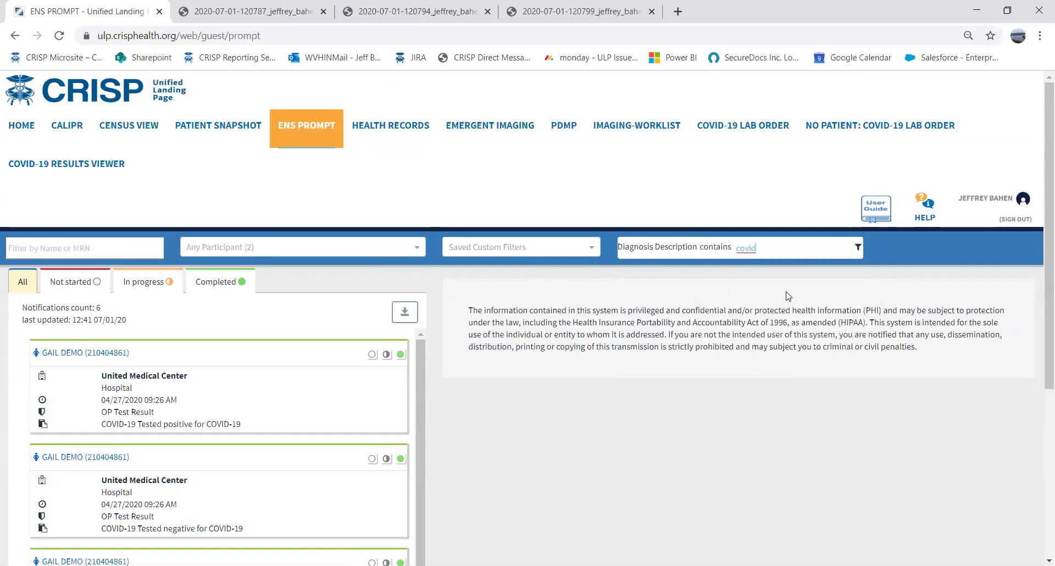
key("Return")
left_click(803, 312)
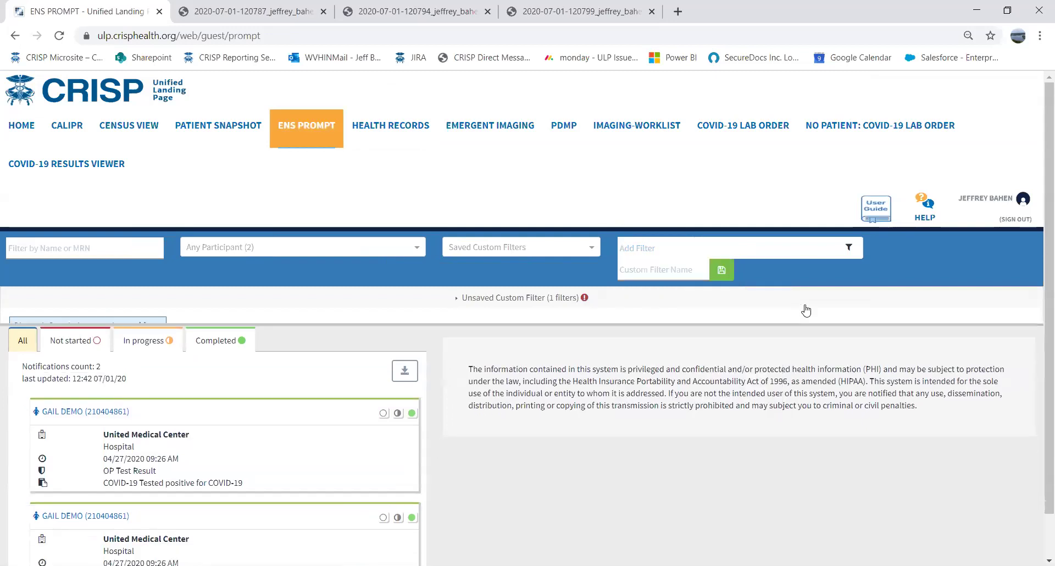
scroll(333, 434, "down", 1)
scroll(333, 438, "up", 1)
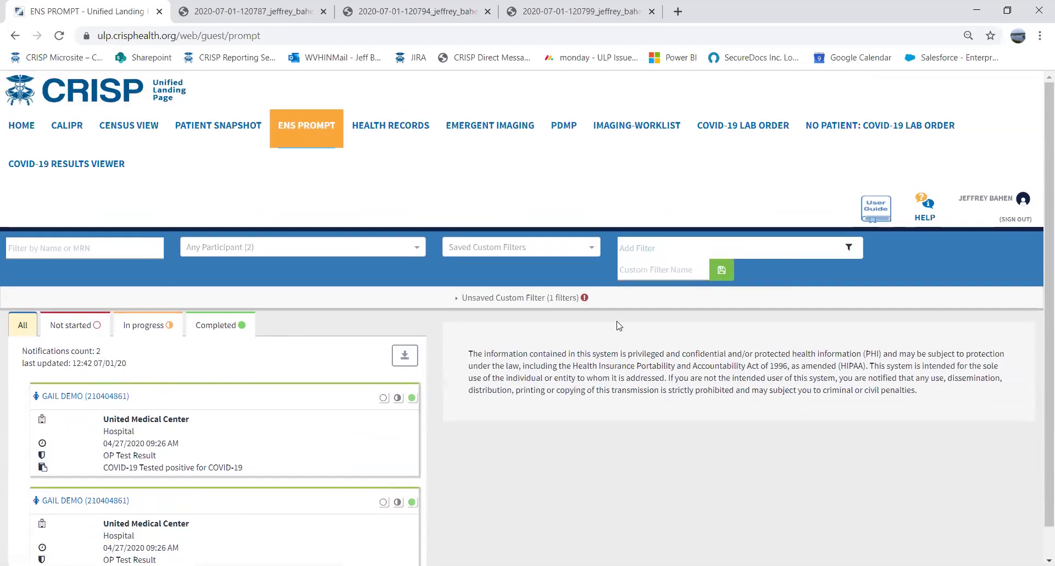
Save the current custom filter under the name "Covid" and select it from the saved custom filters.
left_click(660, 271)
type("Covid")
left_click(721, 269)
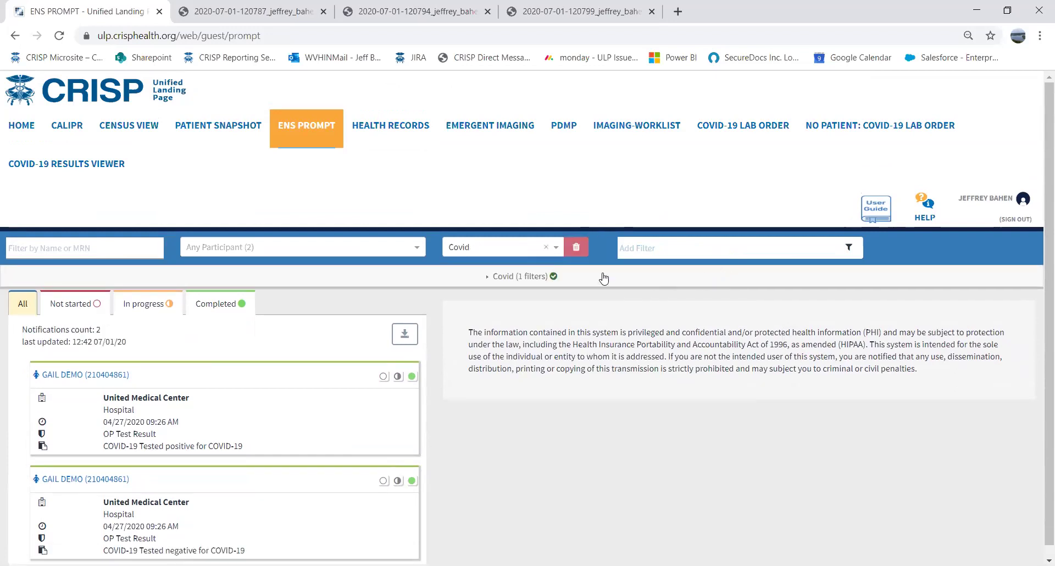
left_click(555, 247)
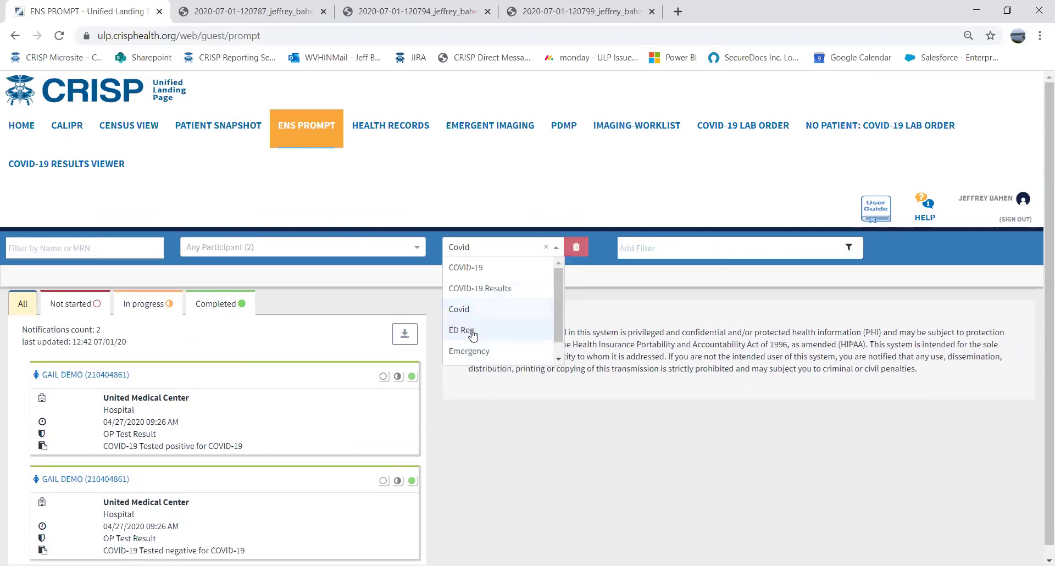
mouse_move(559, 288)
left_mouse_down()
mouse_move(555, 316)
mouse_move(552, 285)
left_mouse_up()
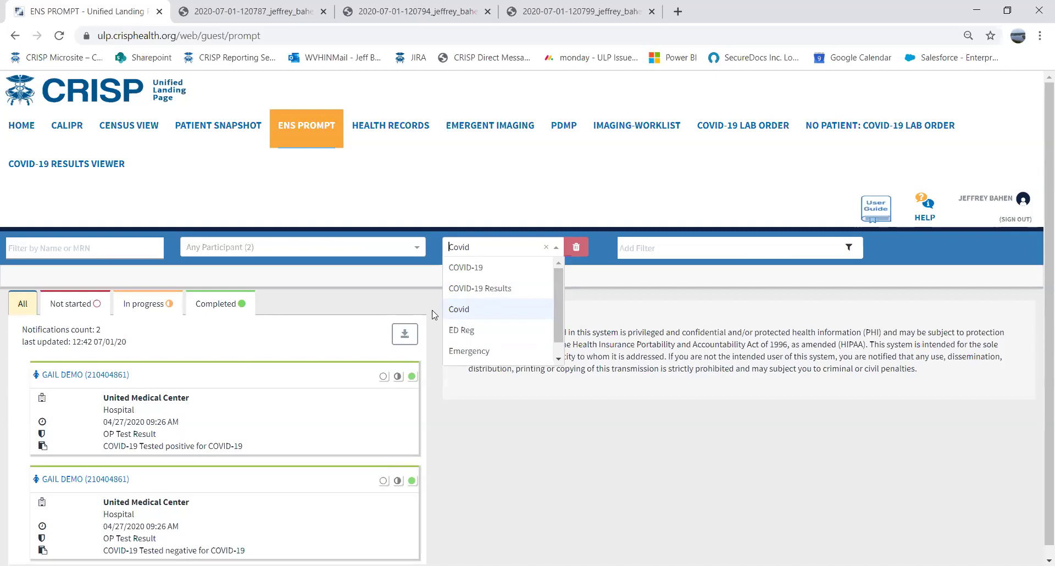
left_click(464, 308)
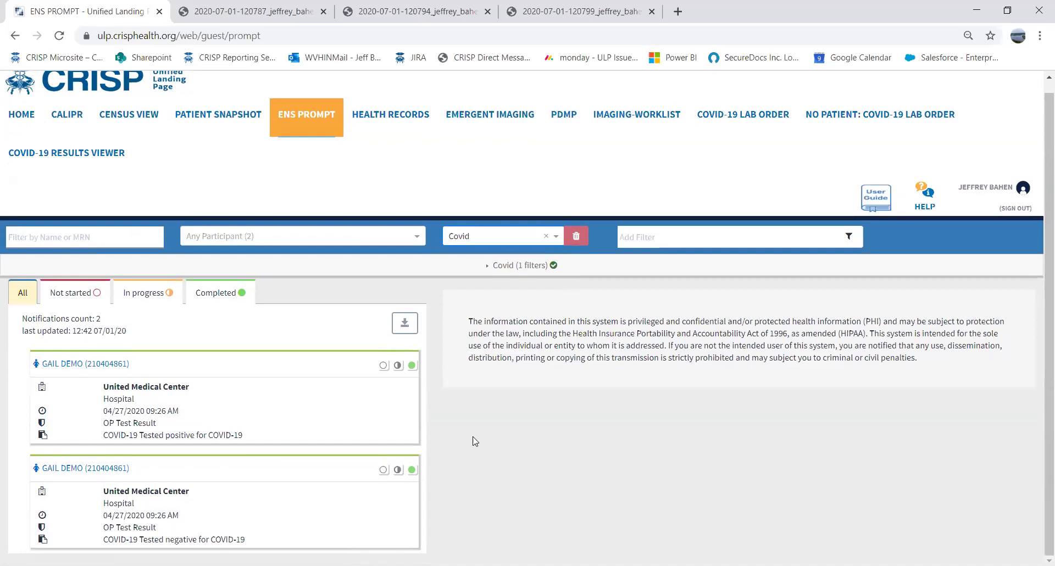
Look over the filtered notifications, view the COVID-19 Results Viewer orders and return to the ENS Prompt notification list.
scroll(493, 422, "up", 1)
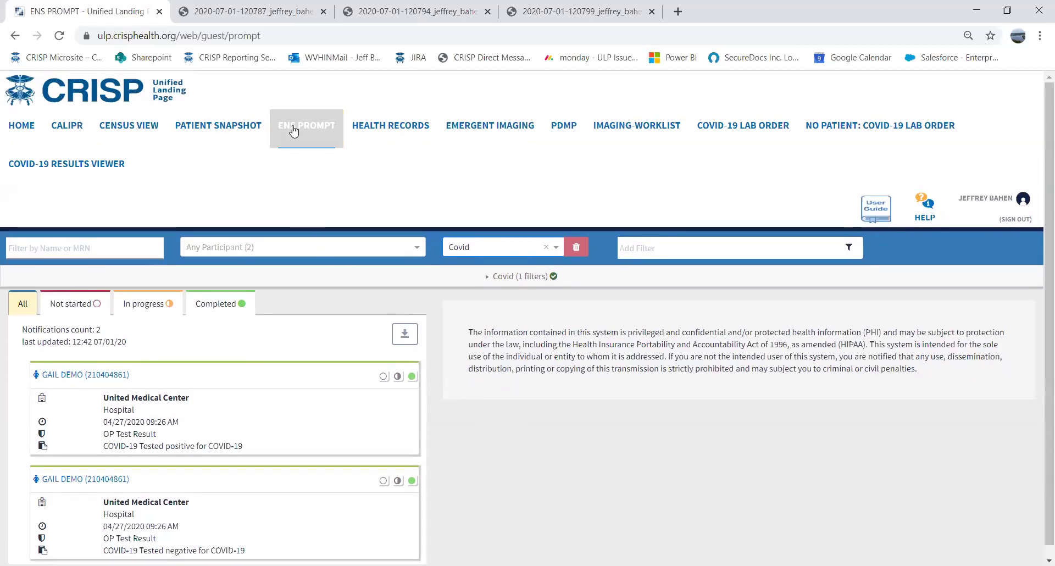
scroll(347, 412, "down", 1)
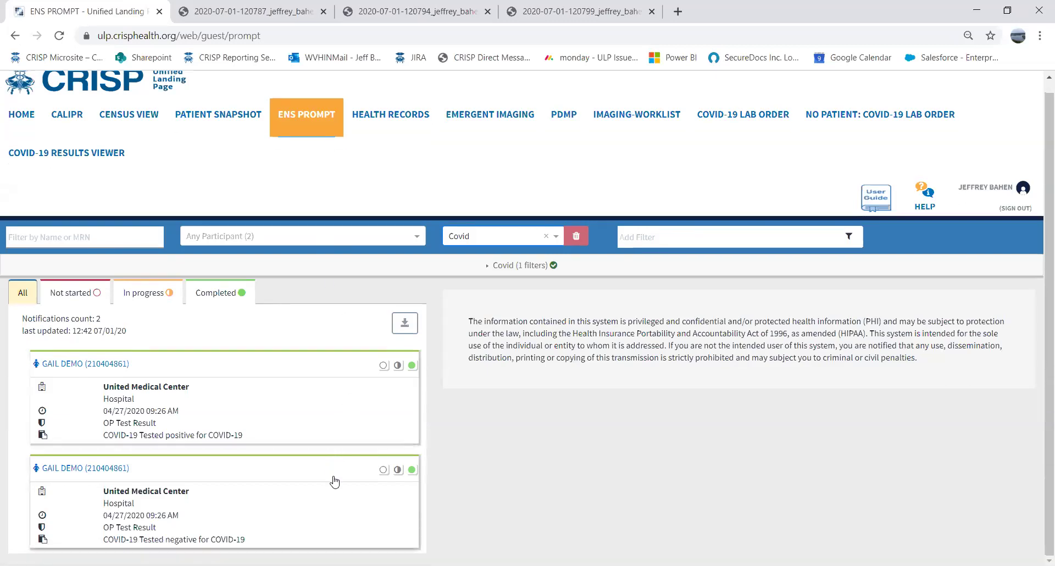
left_click(68, 158)
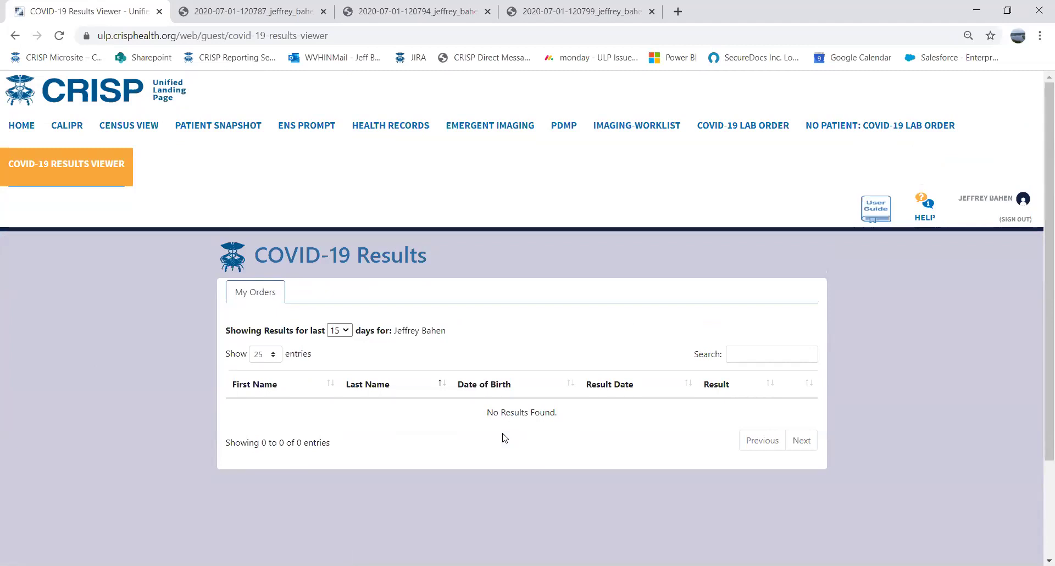
left_click(307, 125)
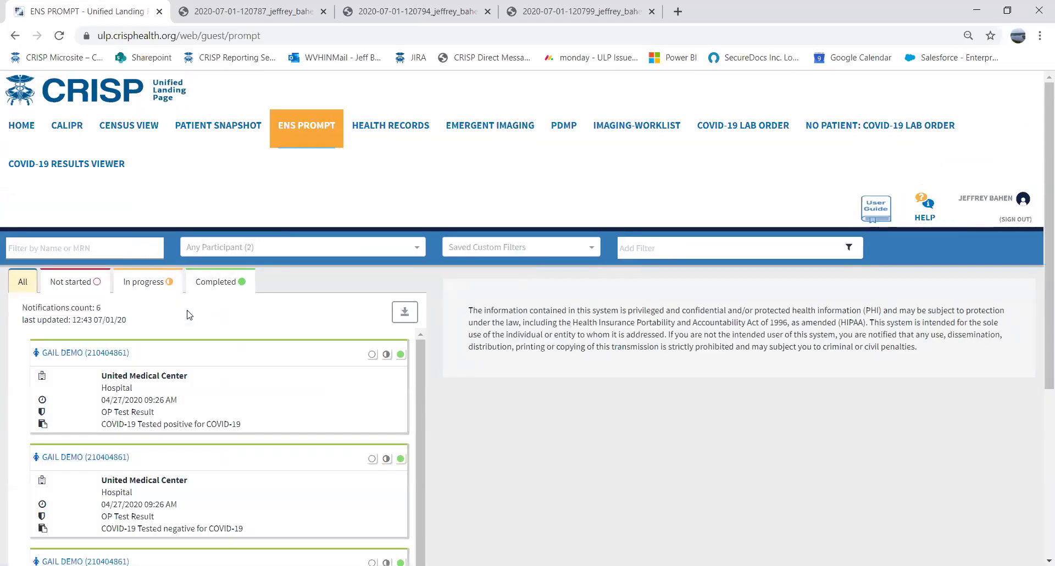